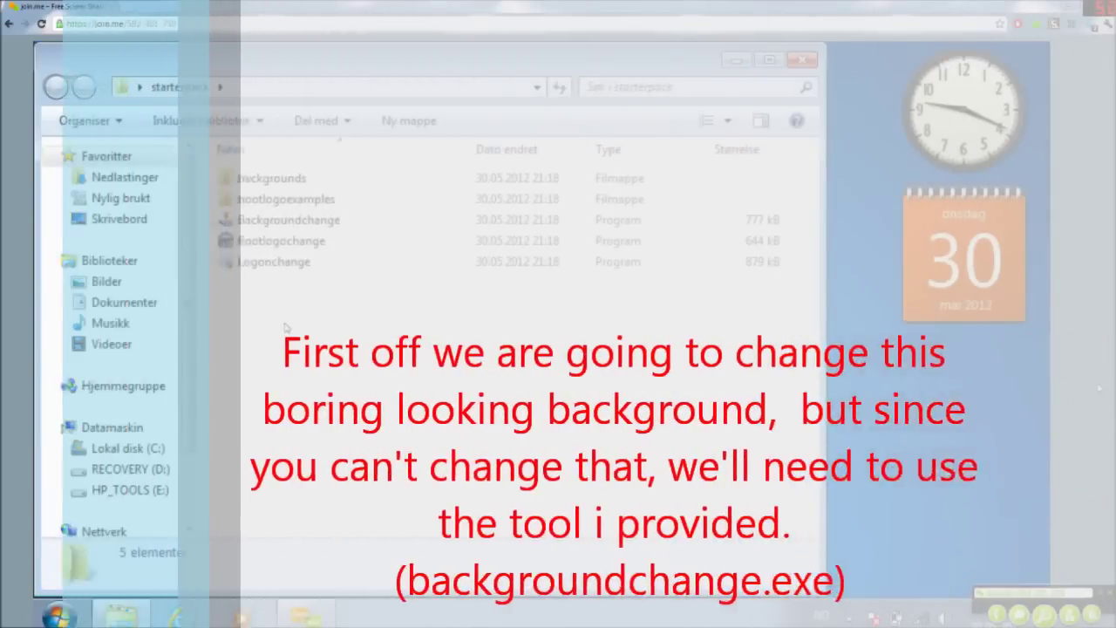
Run the Backgroundchange installer from the starterpack folder and accept the StarterBackgroundChanger licence terms
click(296, 224)
double_click(296, 220)
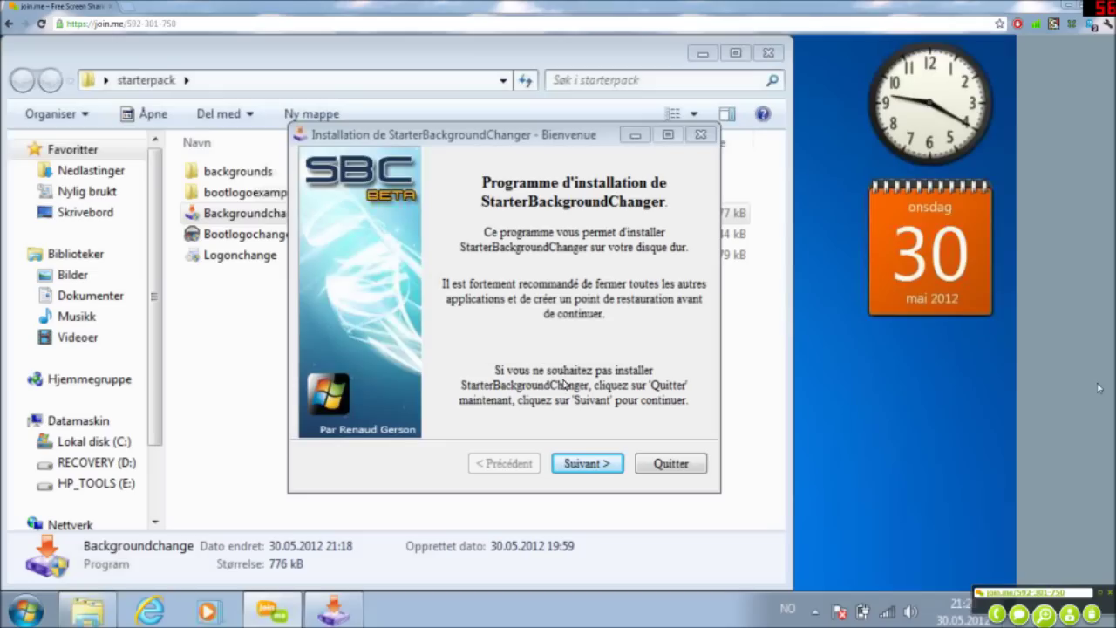
click(584, 462)
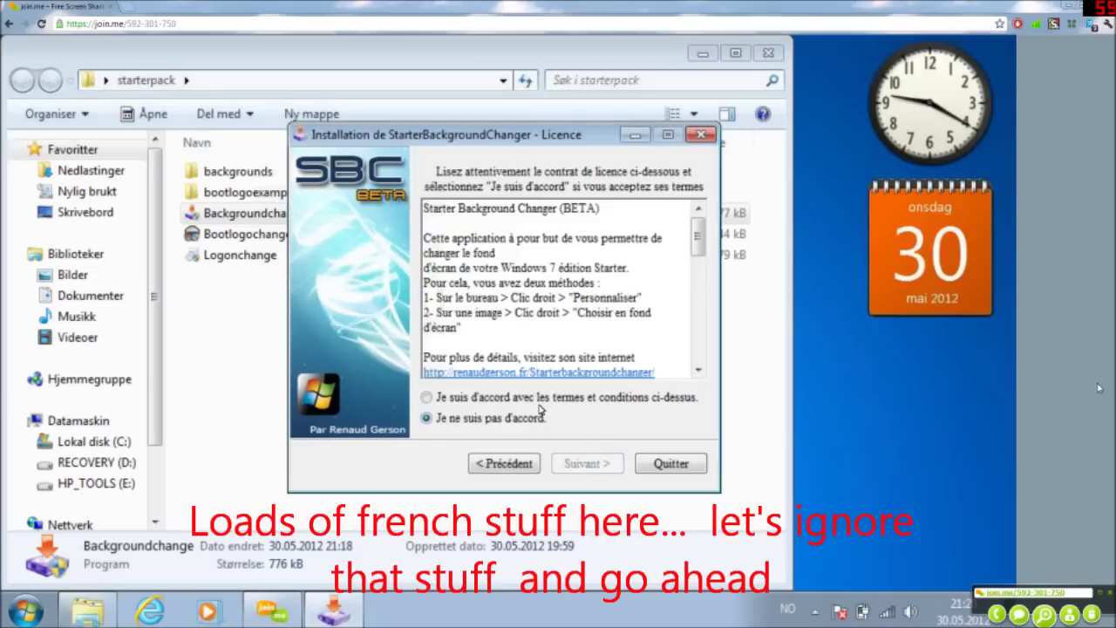
click(525, 398)
click(586, 464)
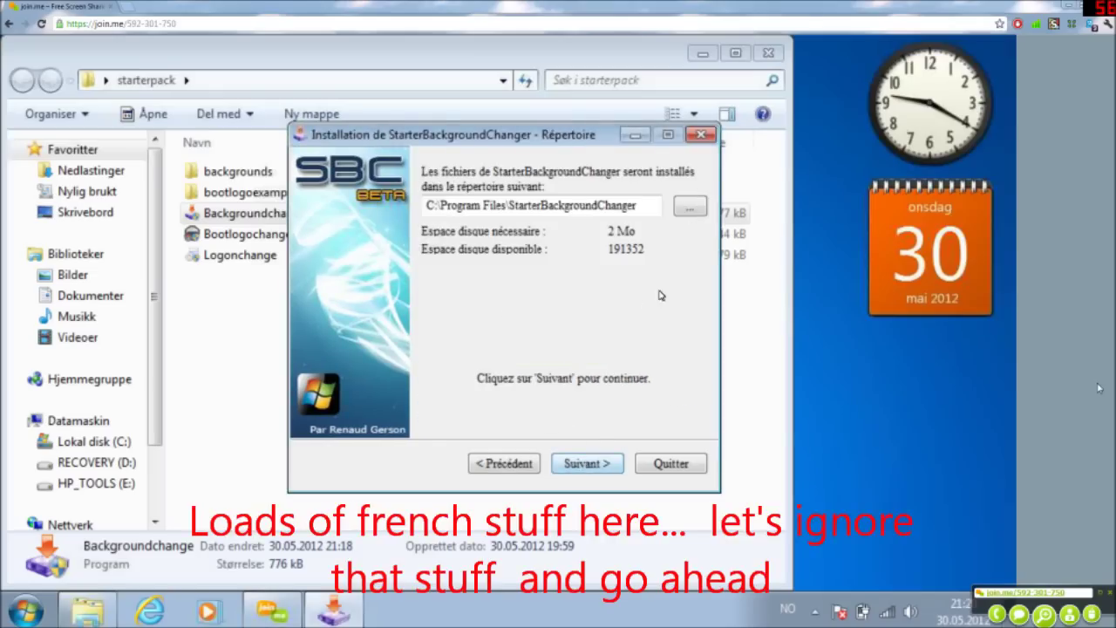
Install StarterBackgroundChanger into C:\Program Files\StarterBackgroundChanger, agreeing to create the folder, and exit the installer
click(577, 464)
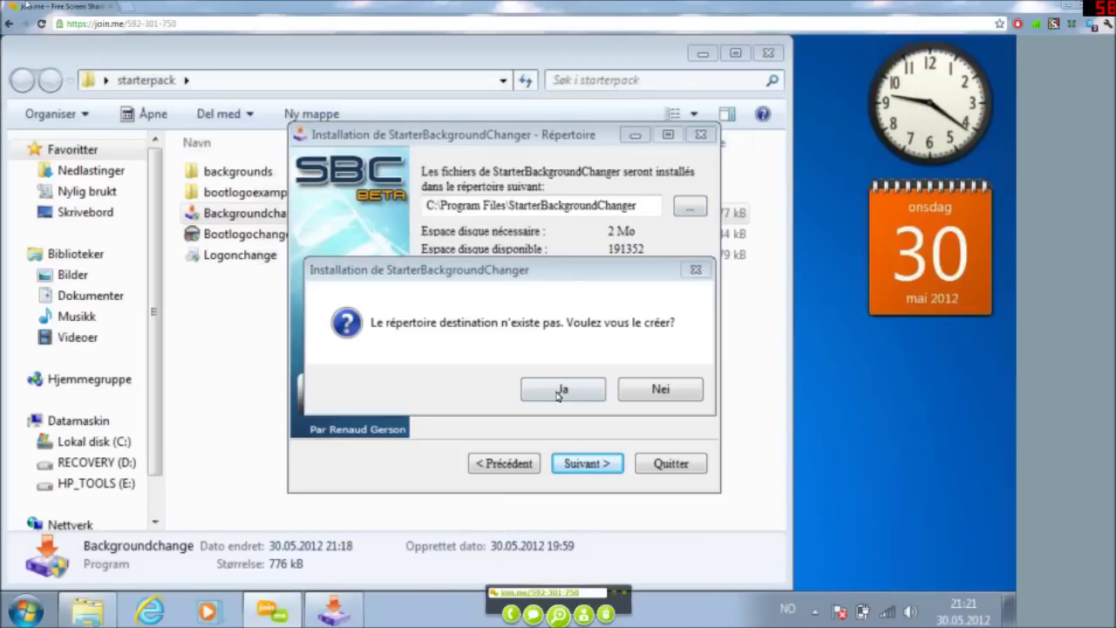
click(561, 392)
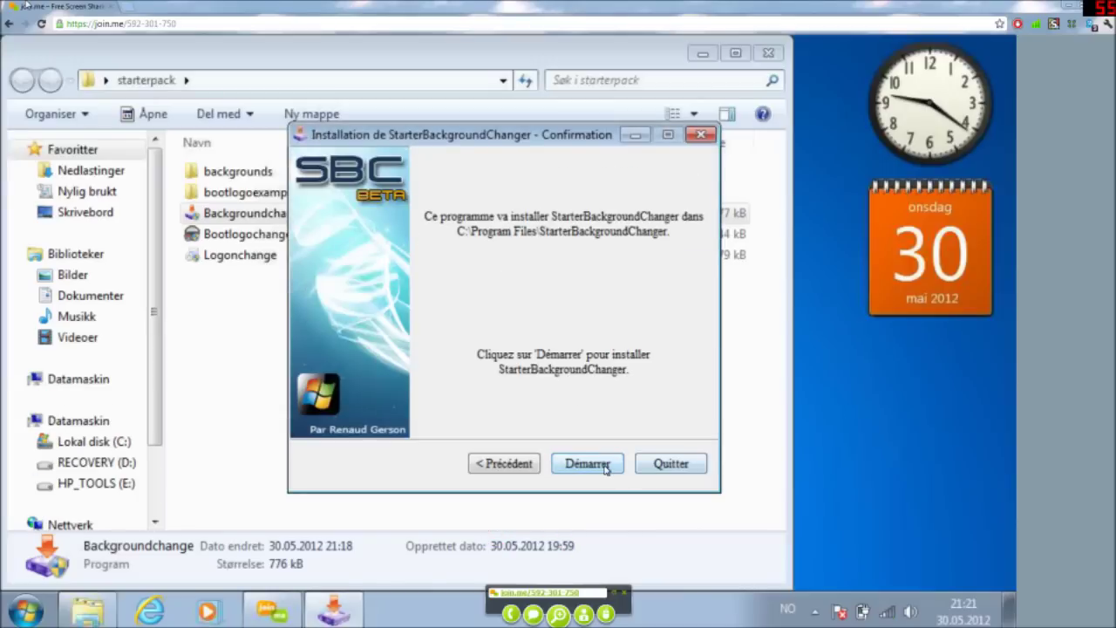
click(599, 468)
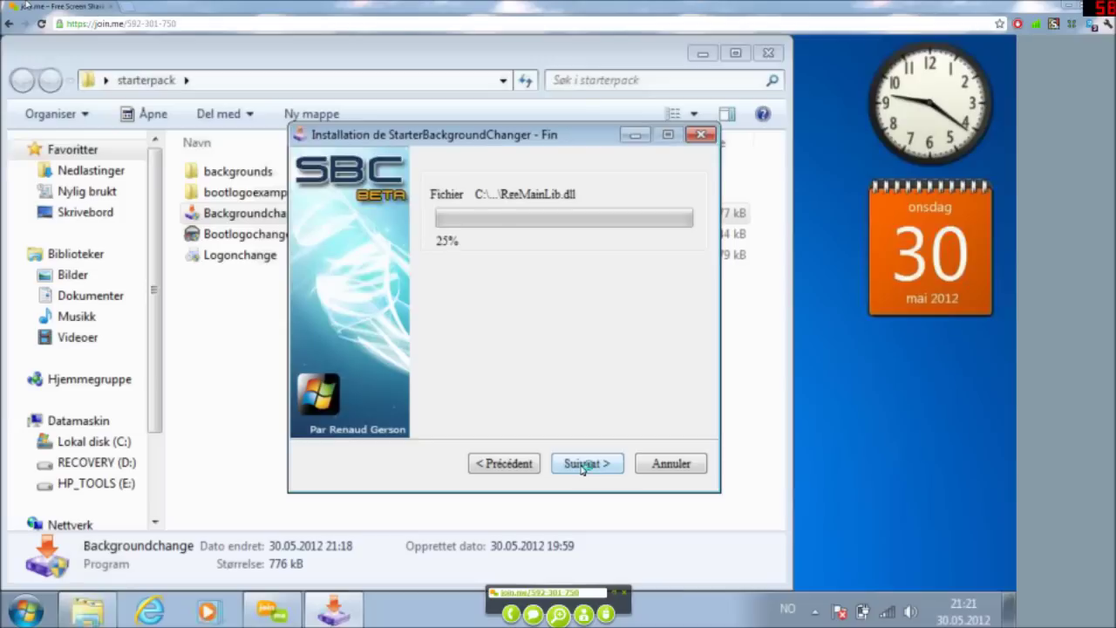
click(583, 463)
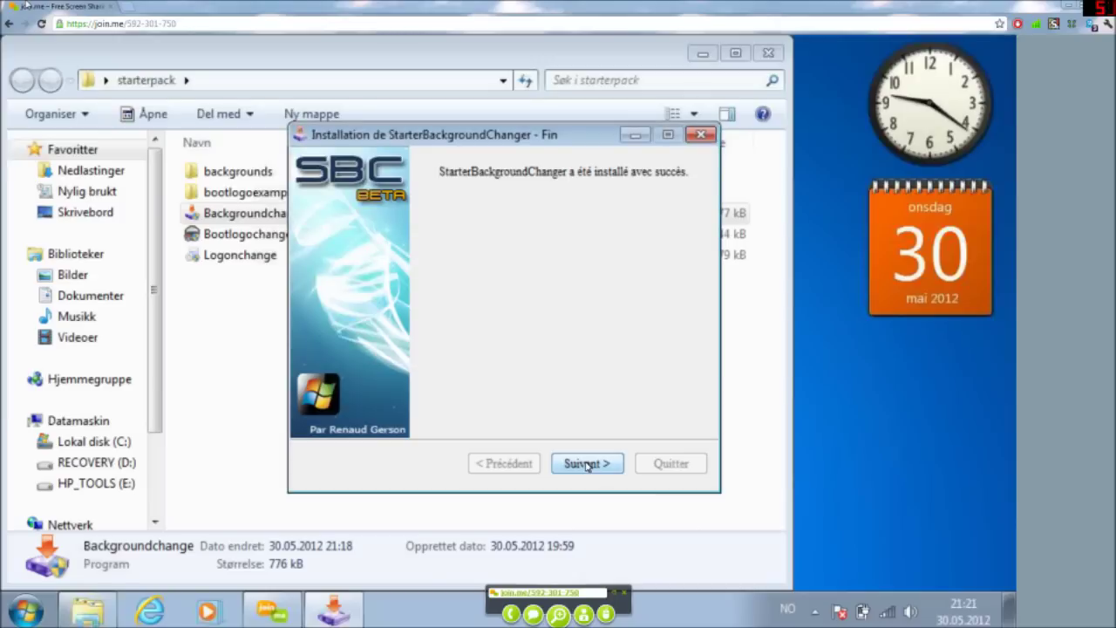
click(586, 464)
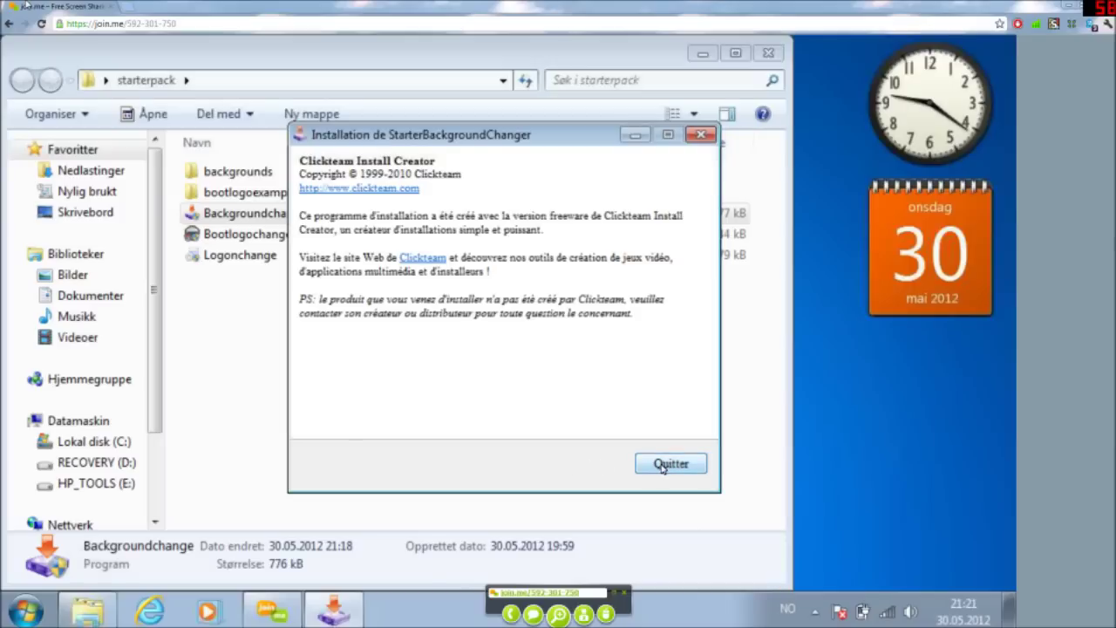
click(662, 466)
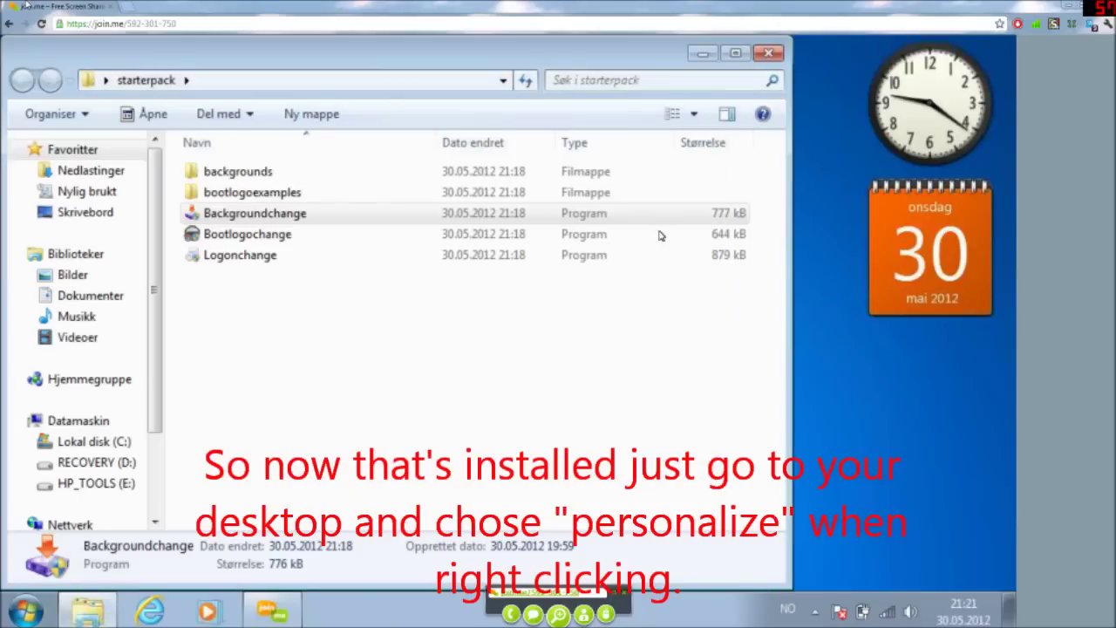
Minimize the starterpack window, open Personalize from the desktop and decline the offer to visit the software's website
click(703, 54)
right_click(753, 256)
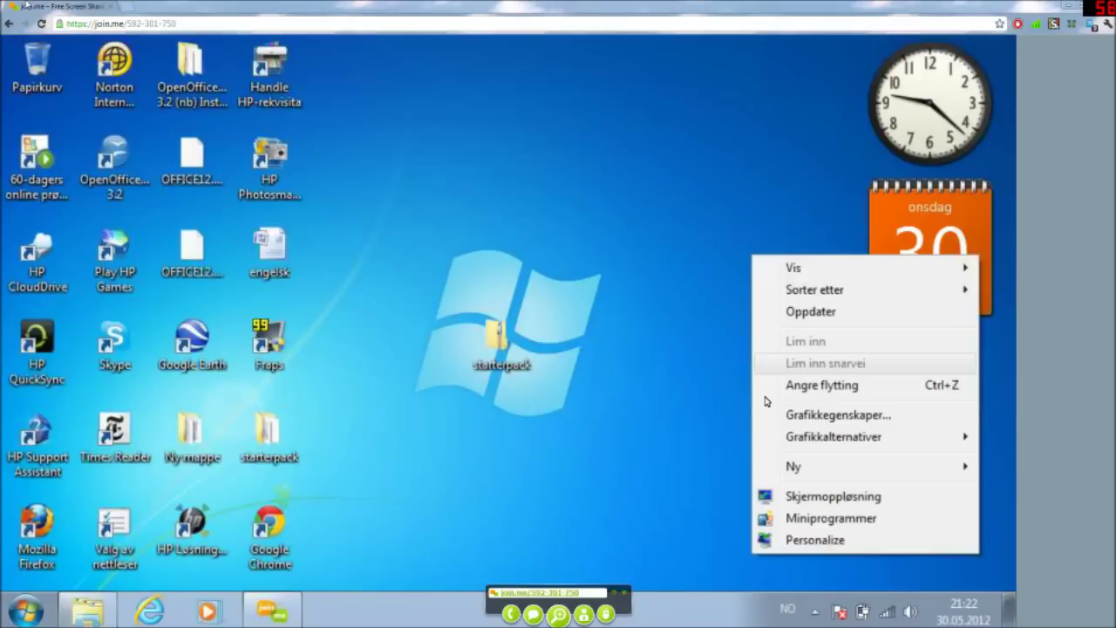
click(797, 542)
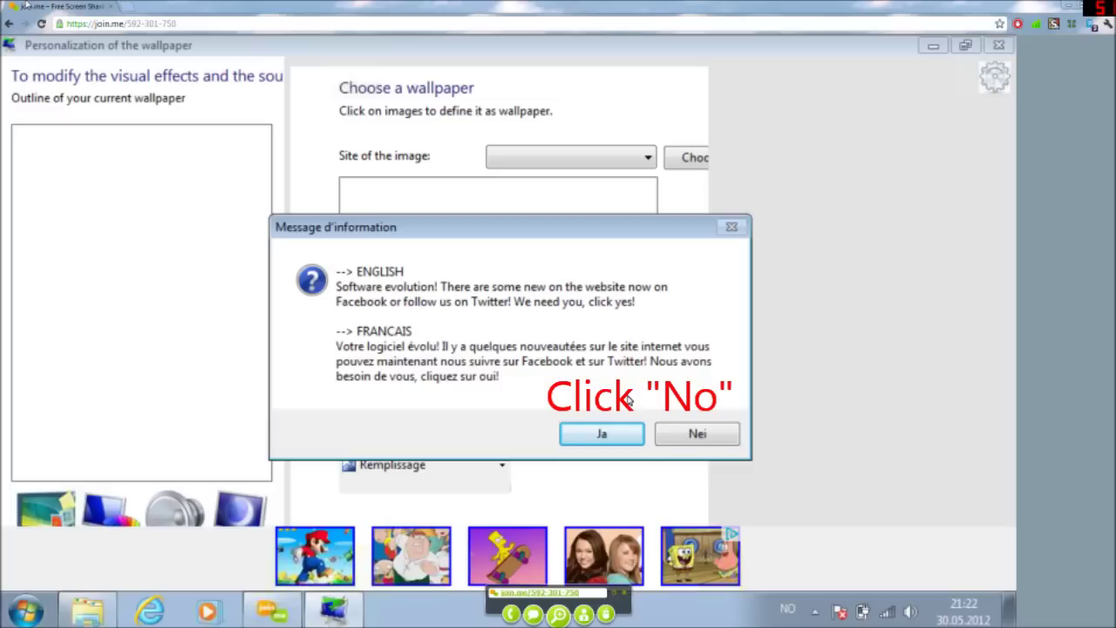
click(684, 434)
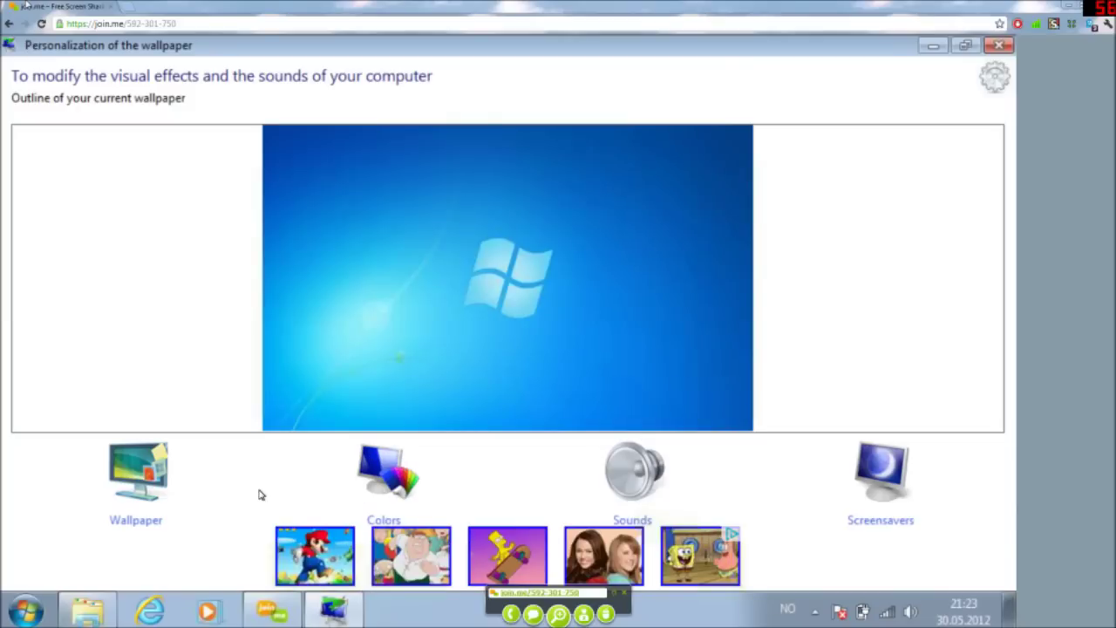
Set the tigerhug image from the starterpack backgrounds folder as the desktop wallpaper and validate the modification
click(135, 495)
click(411, 148)
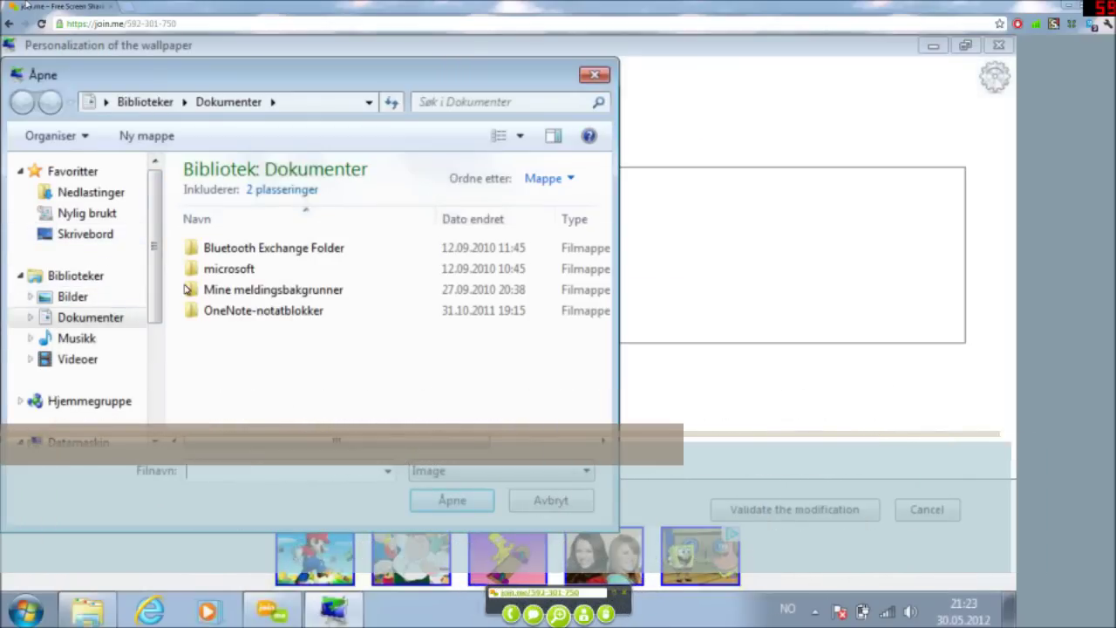
click(91, 235)
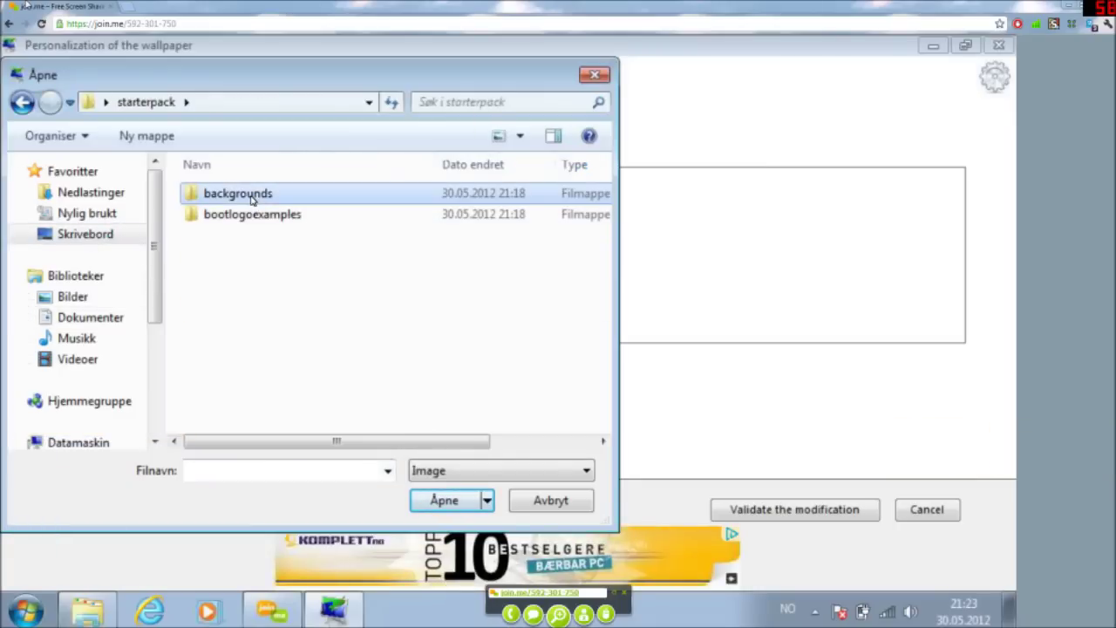
double_click(251, 199)
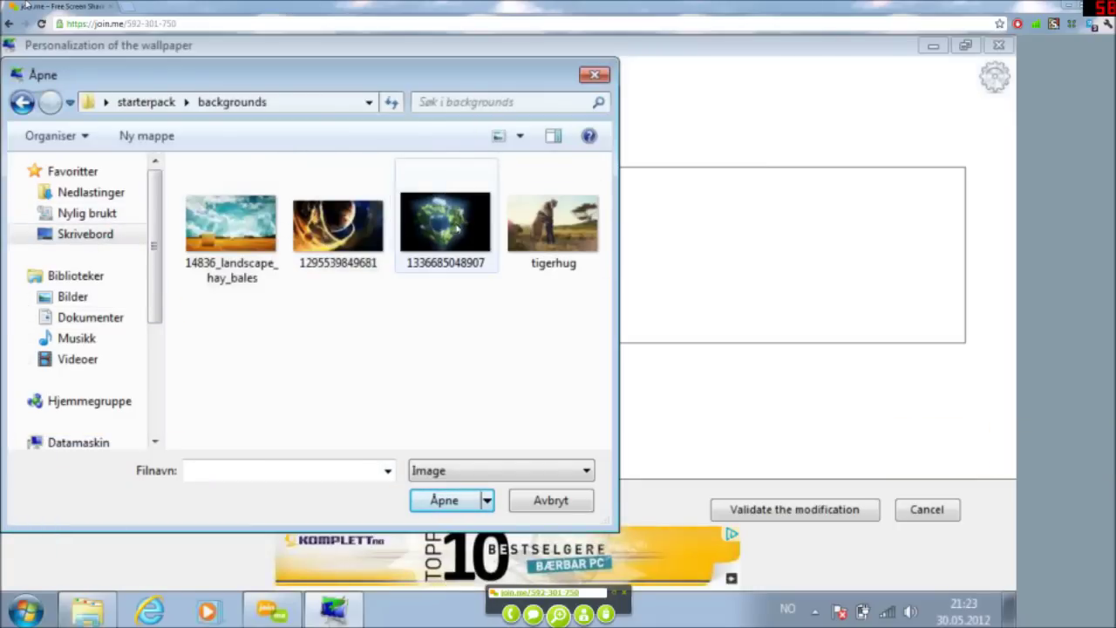
click(532, 228)
click(450, 504)
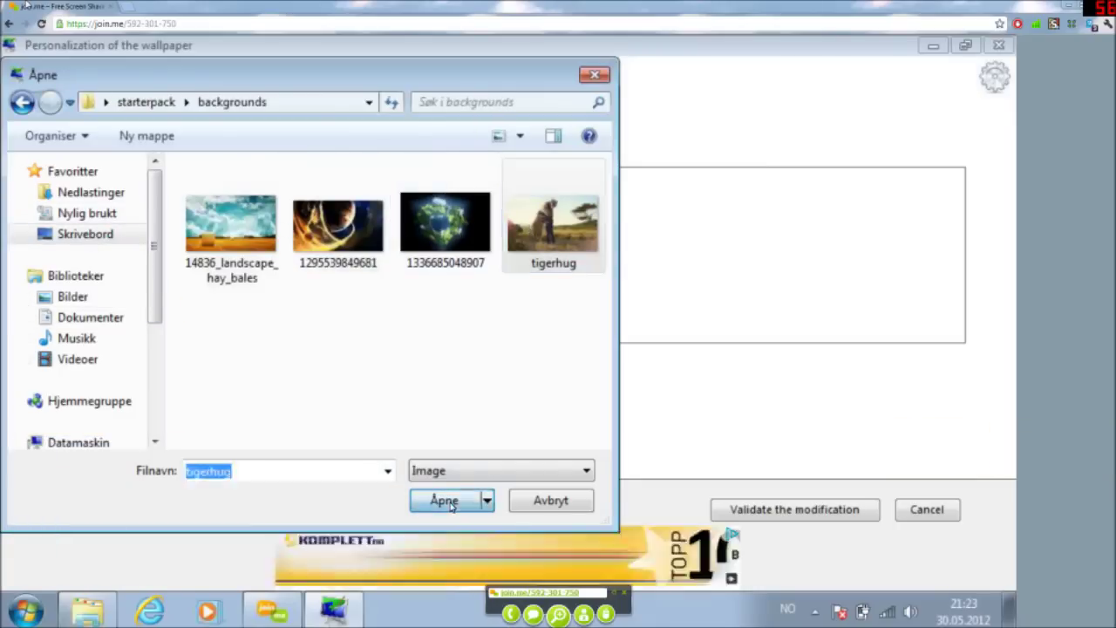
click(762, 510)
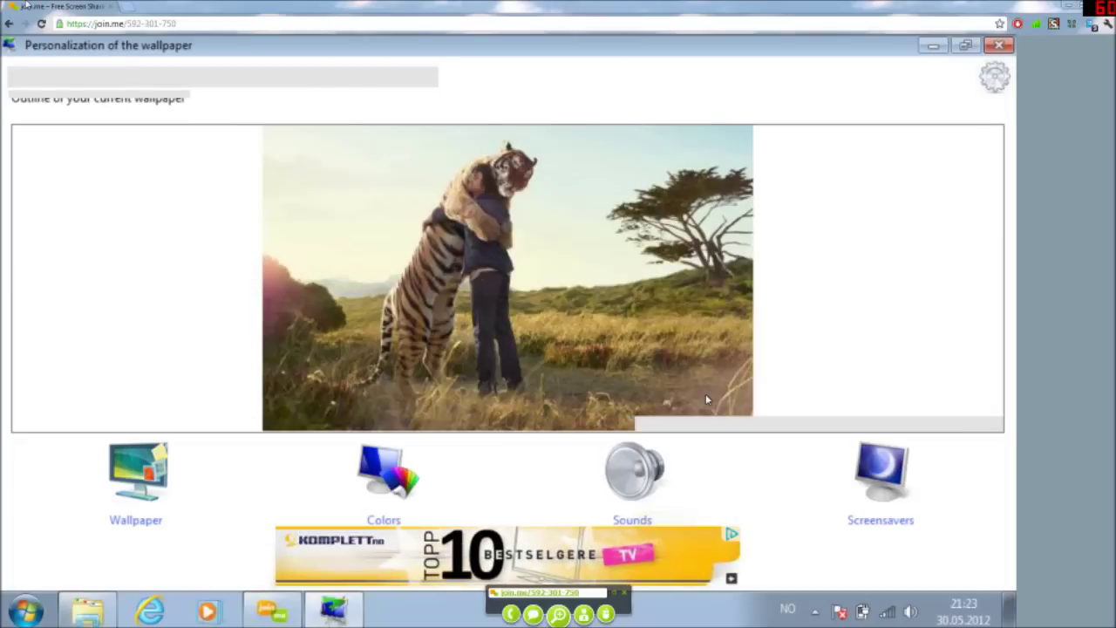
View the color settings and the About information of the wallpaper personalization tool, leaving the settings as they are
click(391, 463)
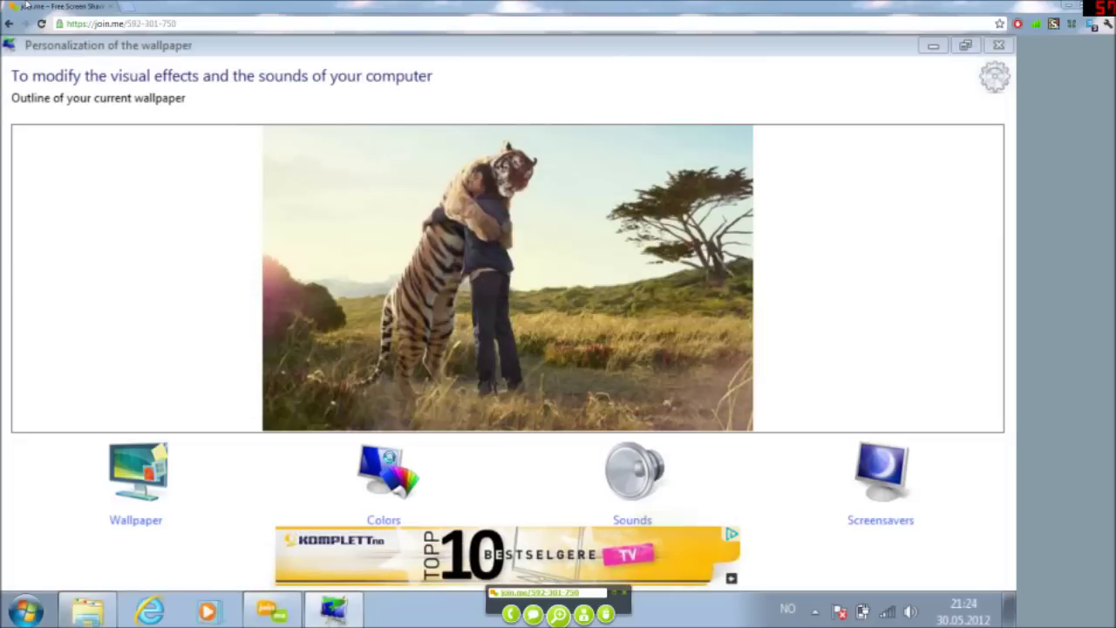
click(282, 546)
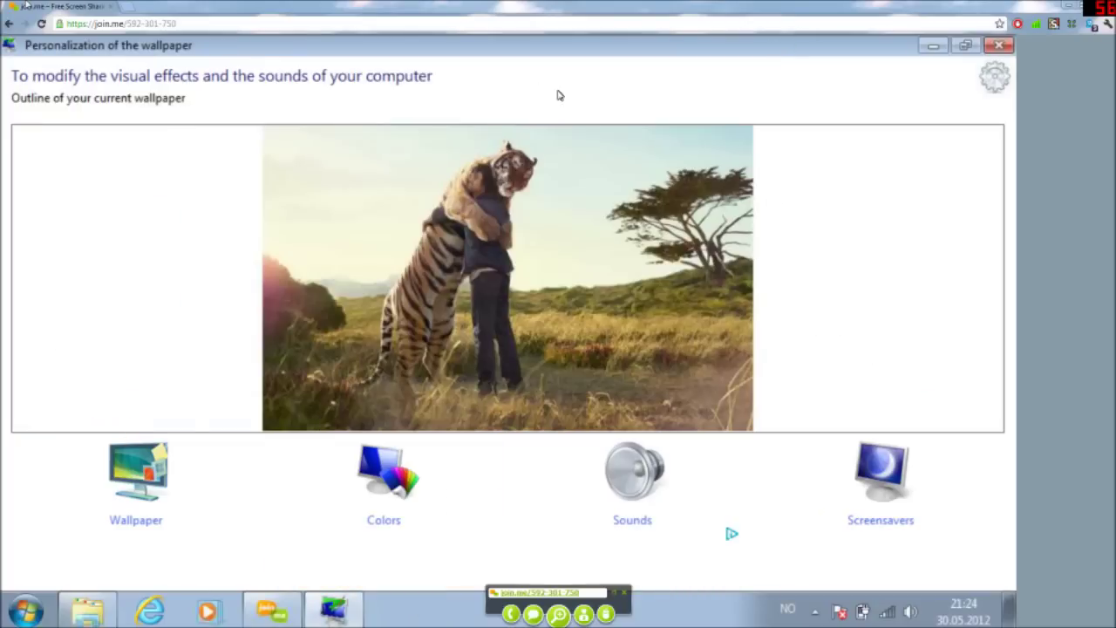
click(994, 83)
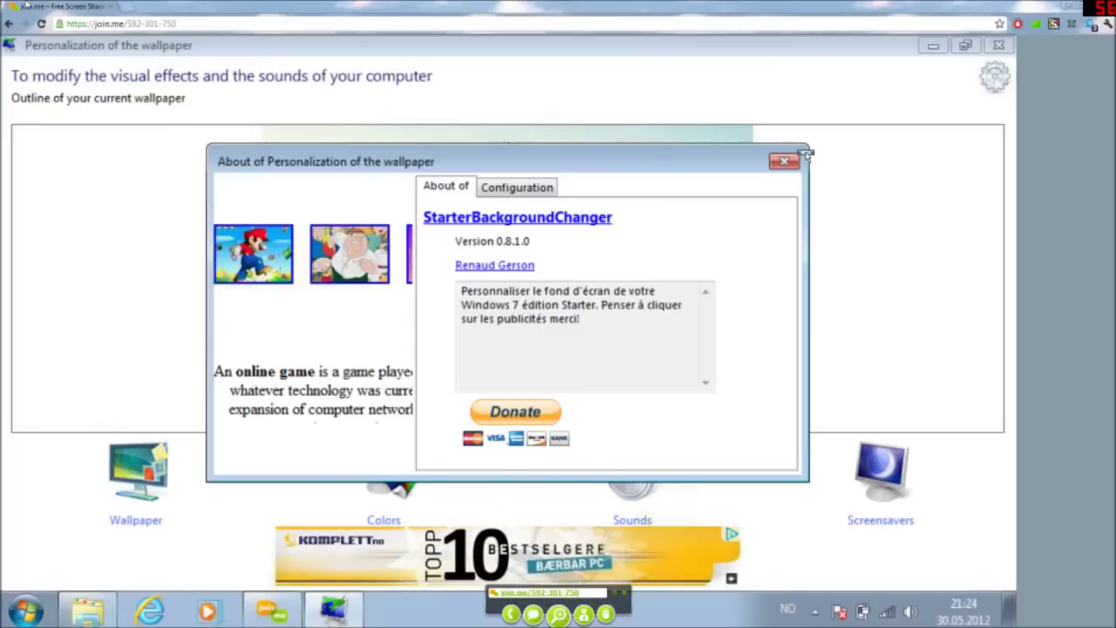
click(783, 161)
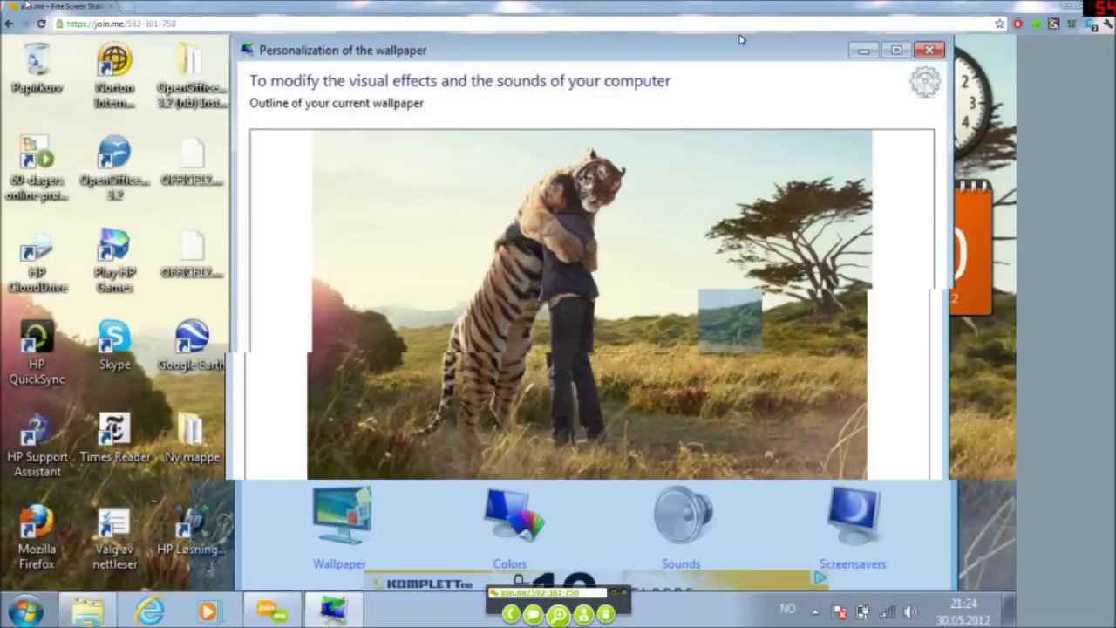
Close the wallpaper personalization window and launch Logonchange from the starterpack folder on the desktop
click(933, 69)
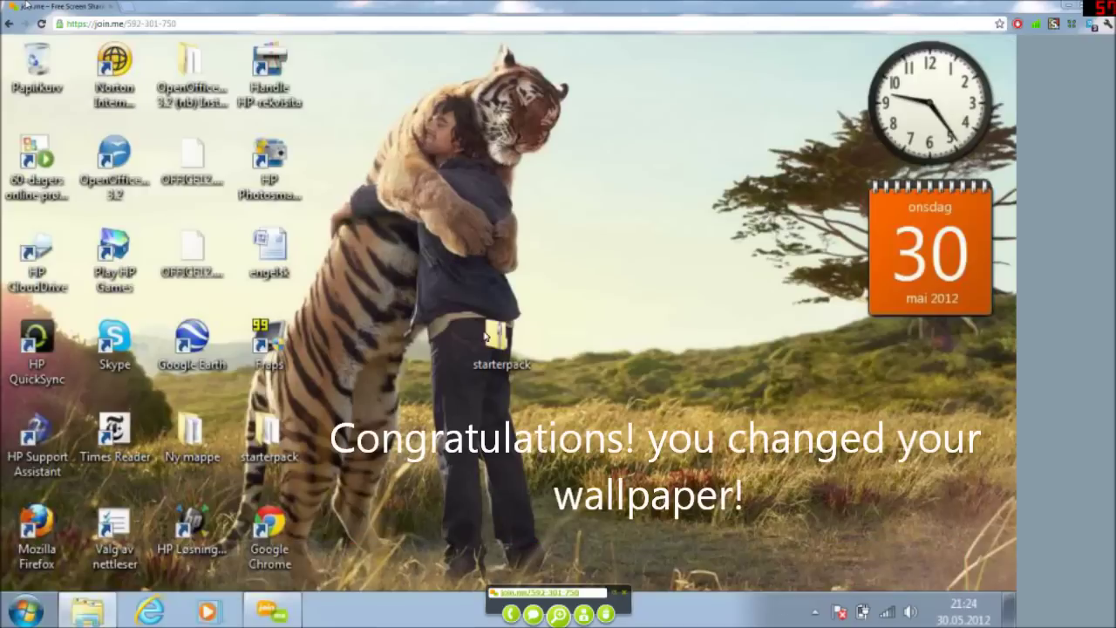
double_click(268, 429)
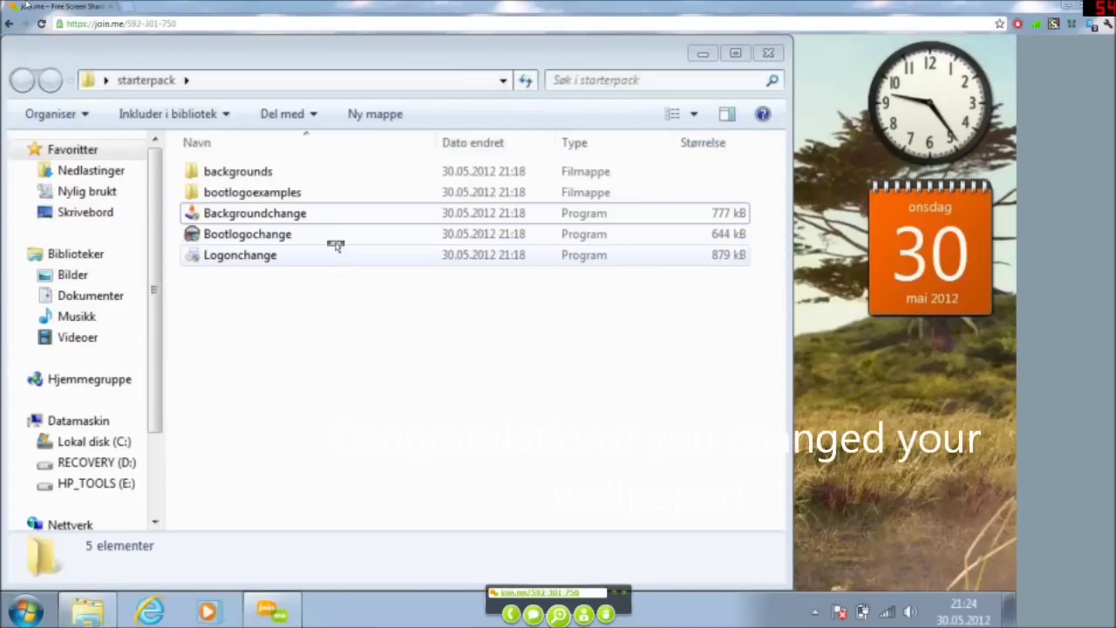
click(278, 257)
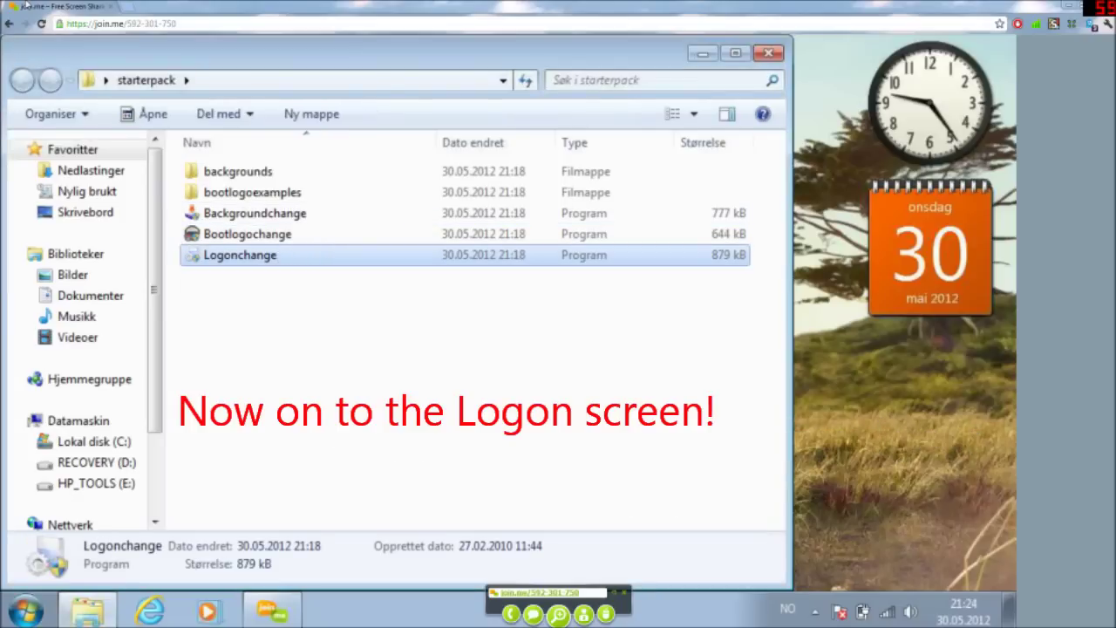
key(Return)
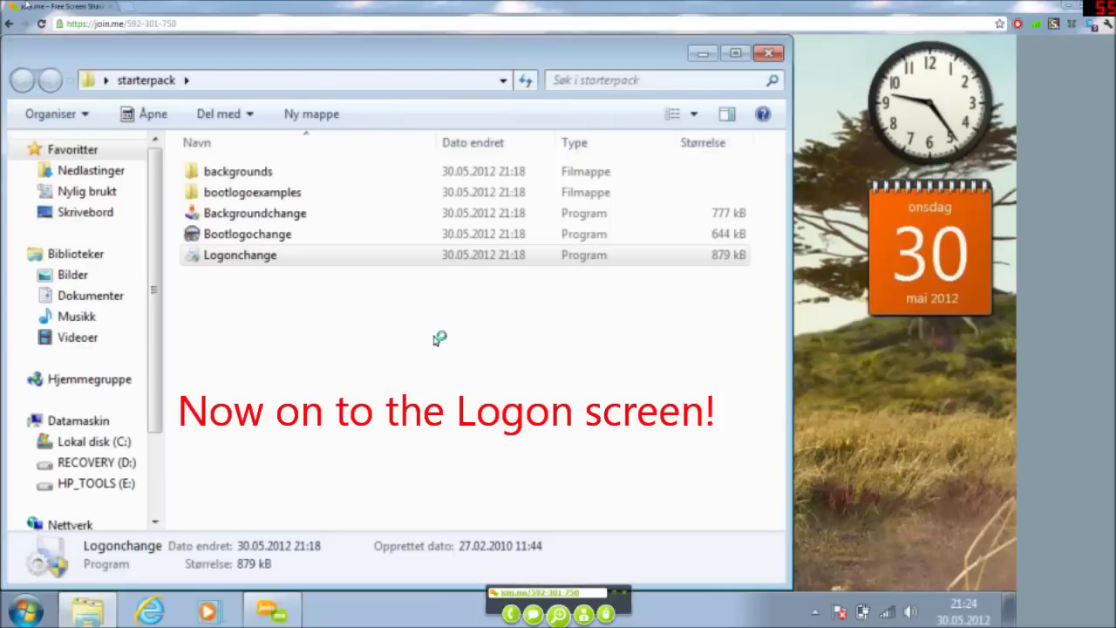
Change the logon screen to the hay bales landscape image, accepting an automatically adjusted copy, and test it
click(319, 537)
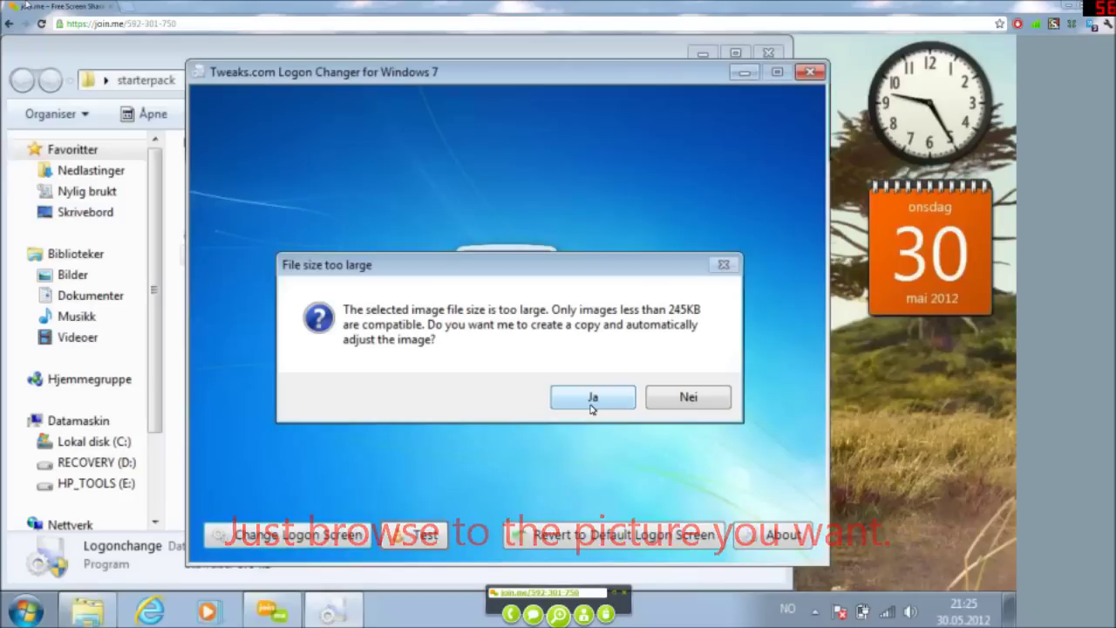
click(592, 398)
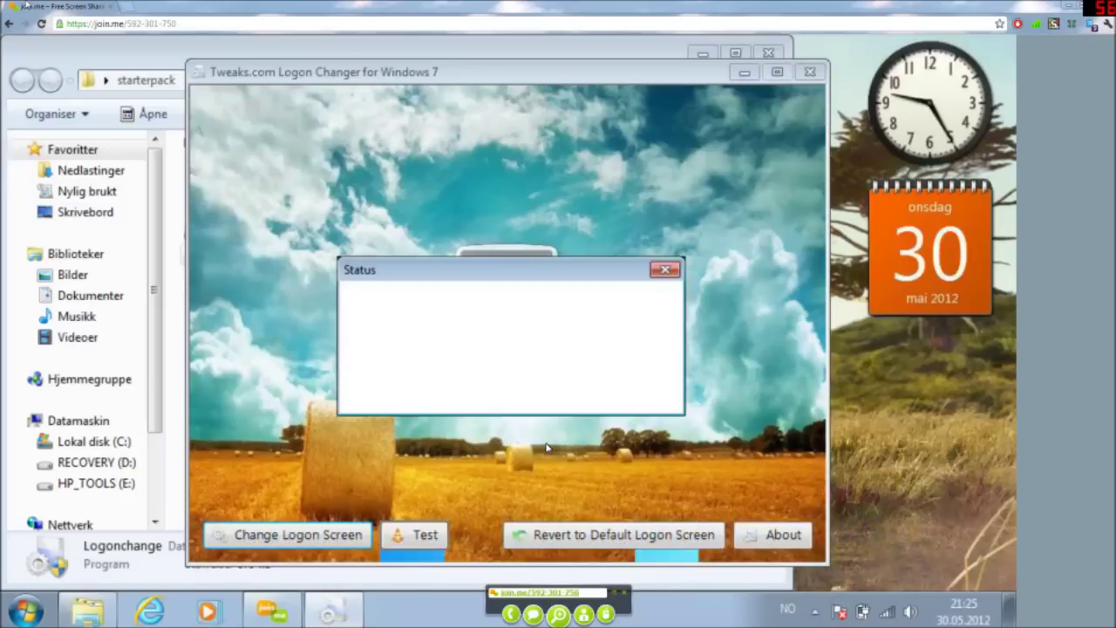
click(648, 390)
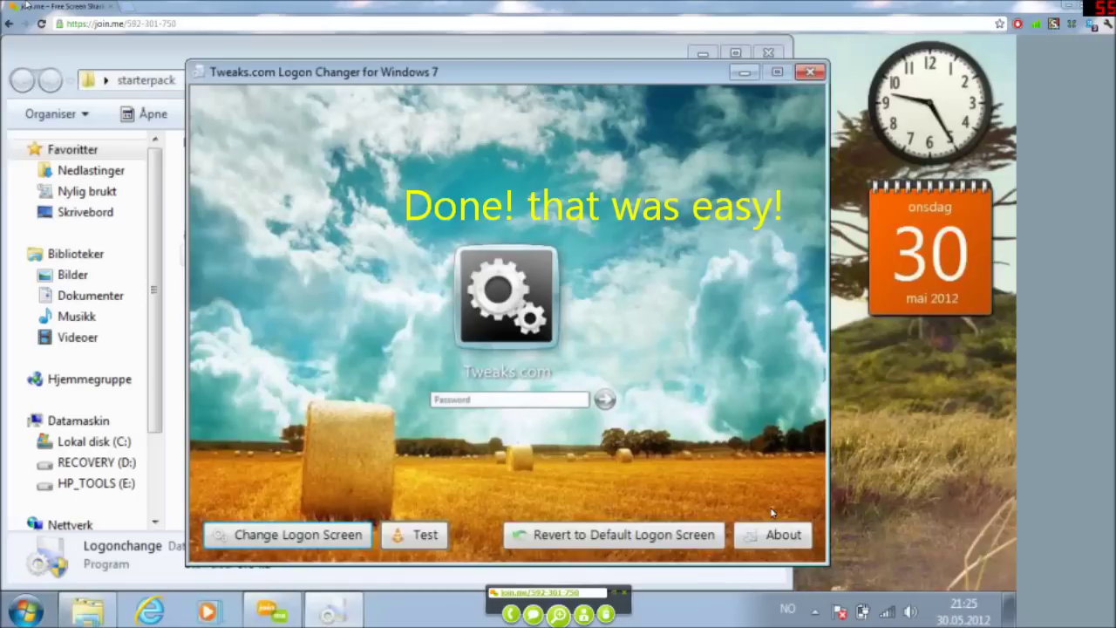
click(417, 535)
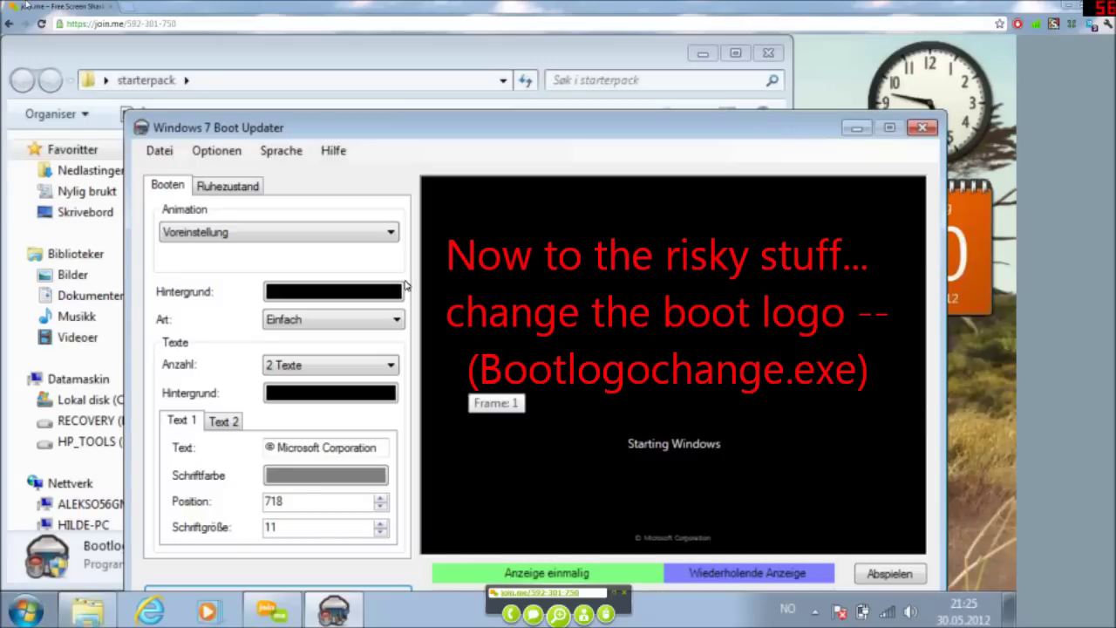
Switch the boot updater's language to English and load the squarebootv1.bs7 boot skin from the bootlogoexamples folder
click(283, 153)
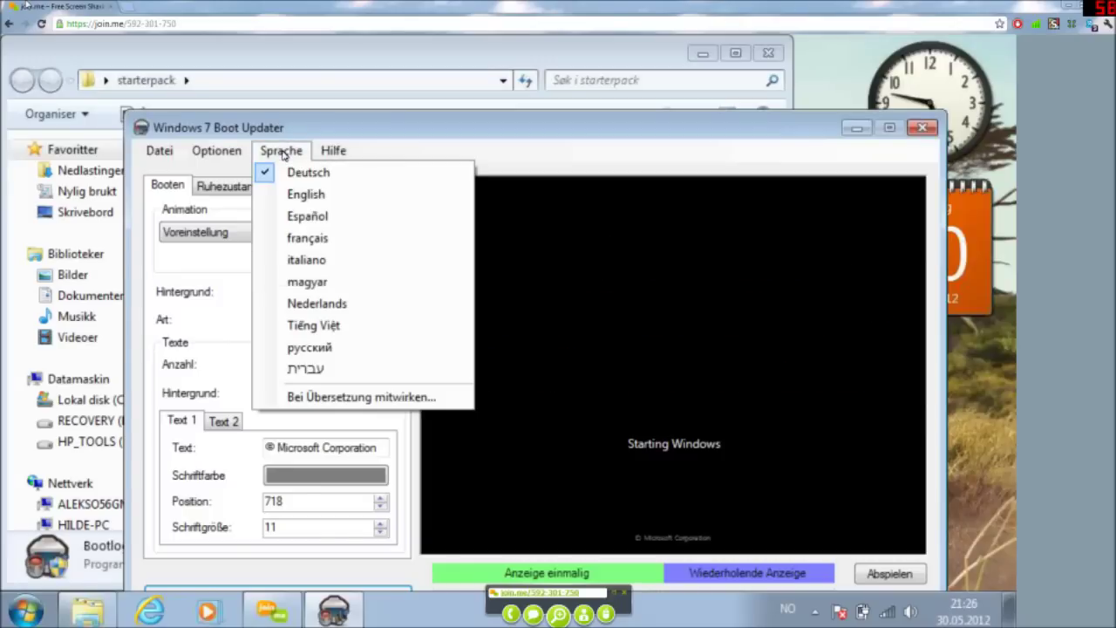
click(317, 194)
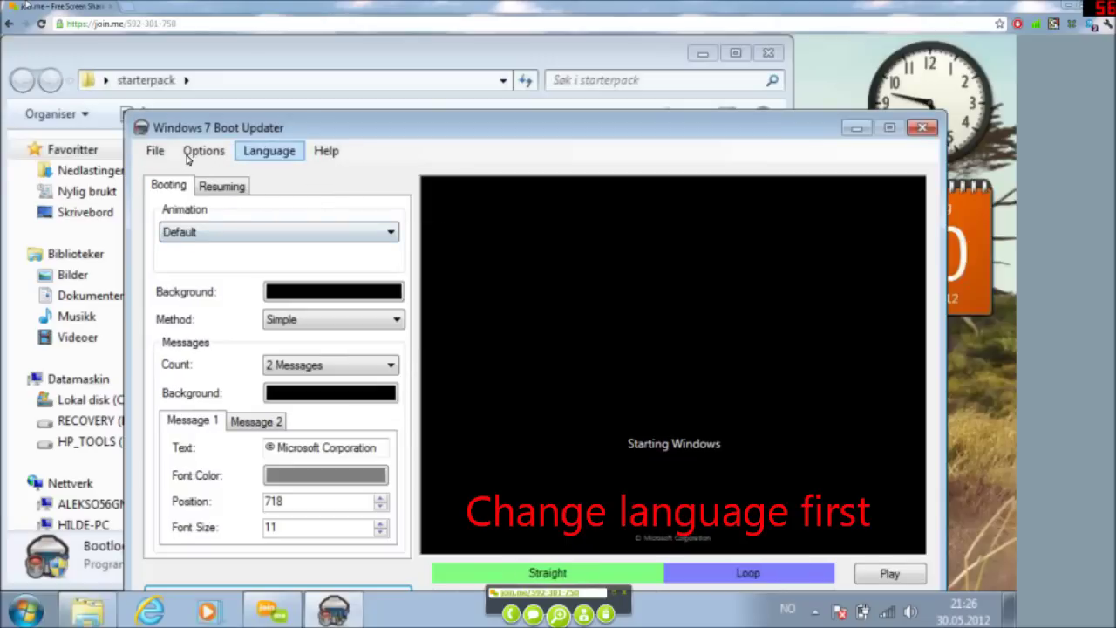
click(155, 152)
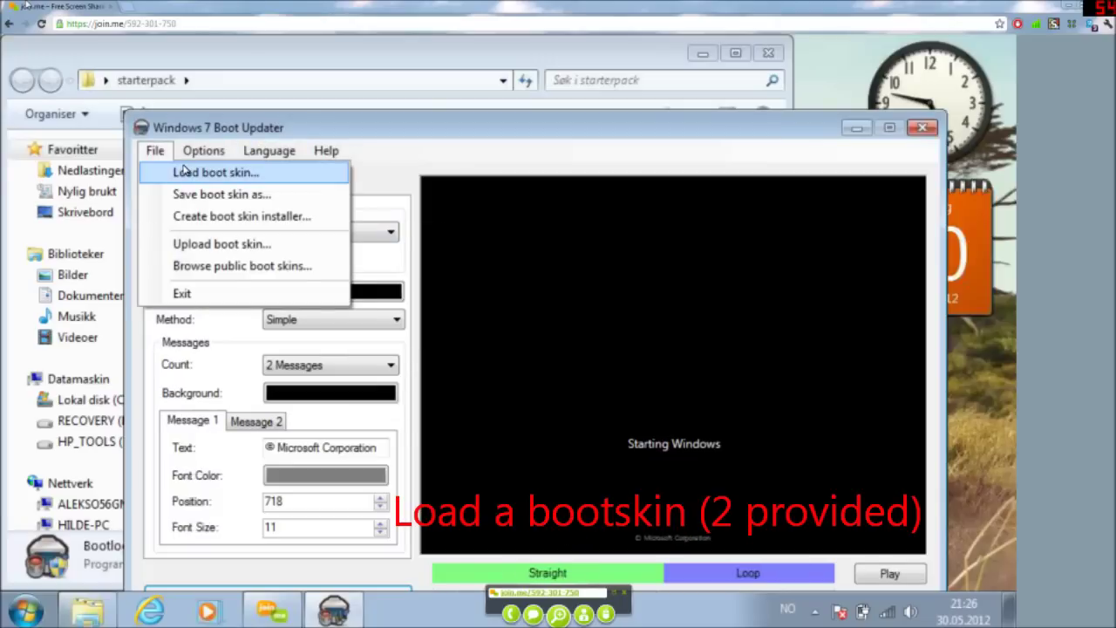
click(198, 173)
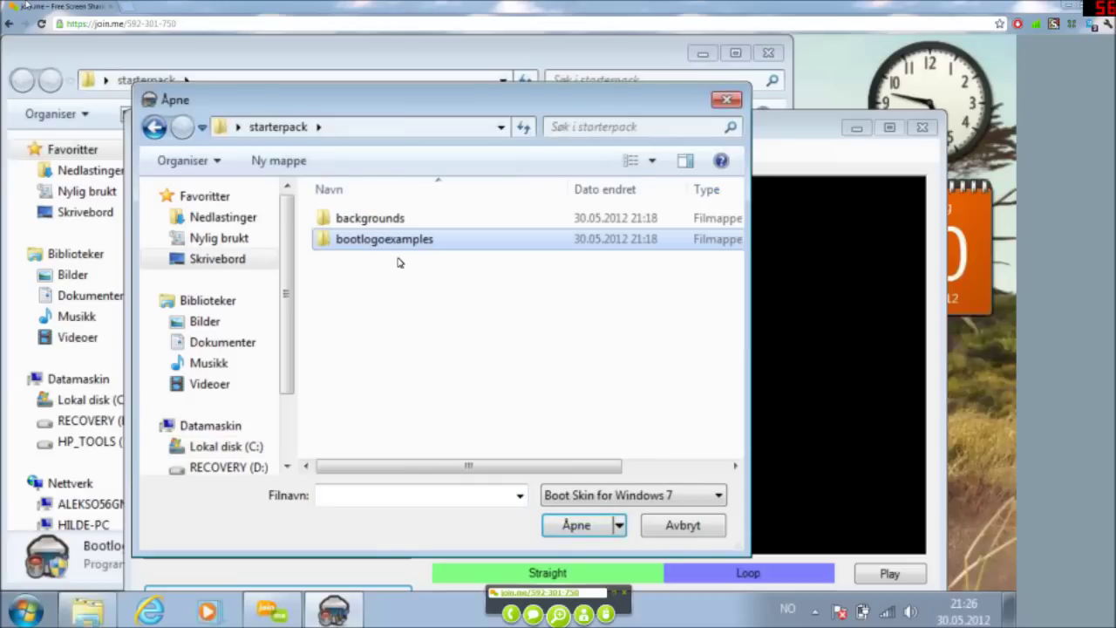
key(Return)
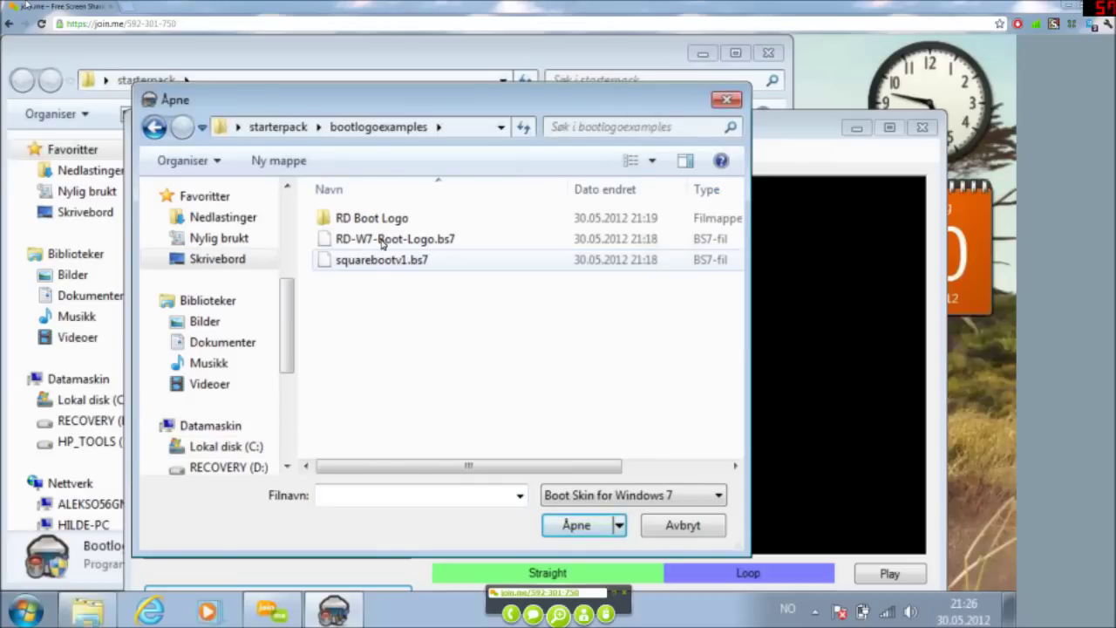
click(416, 261)
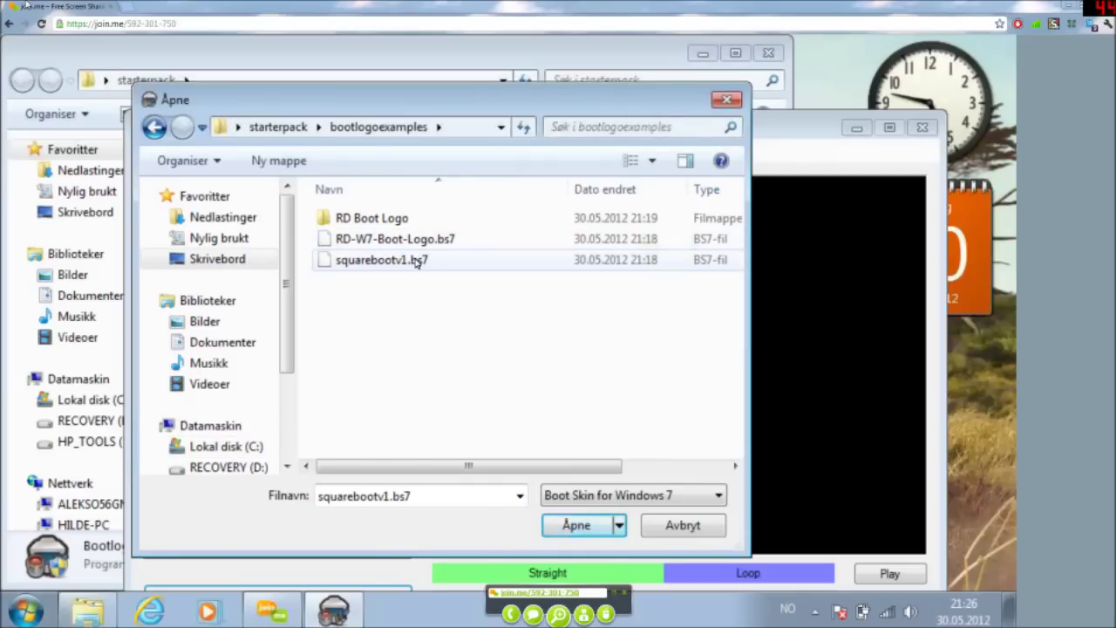
click(566, 524)
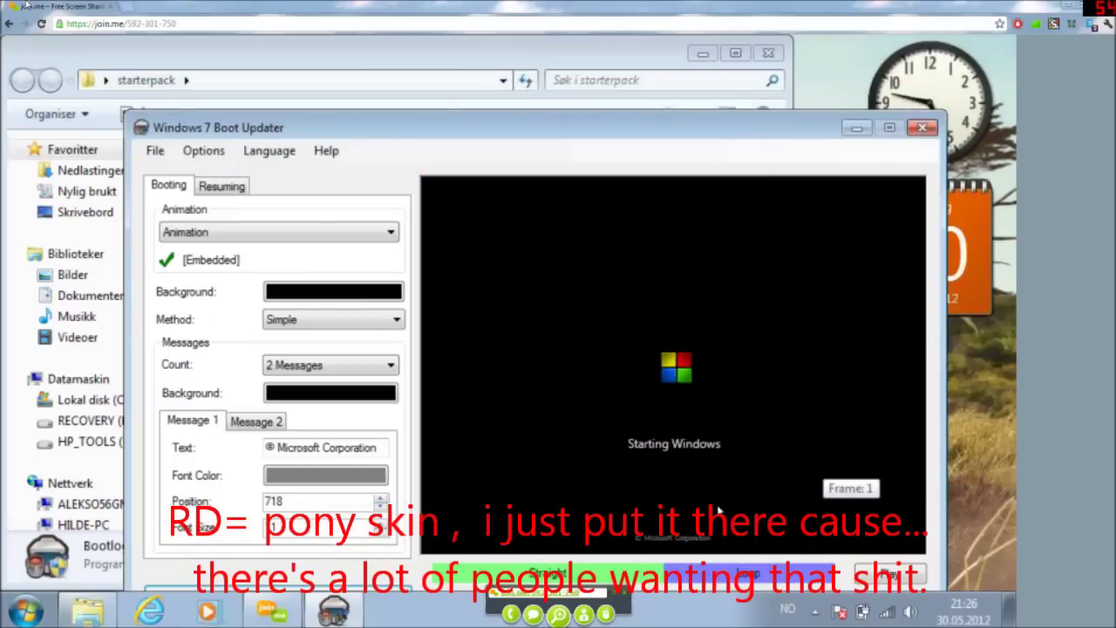
Replace the wording of Message 1 after the copyright sign with a user name
drag(655, 113, 662, 59)
triple_click(285, 385)
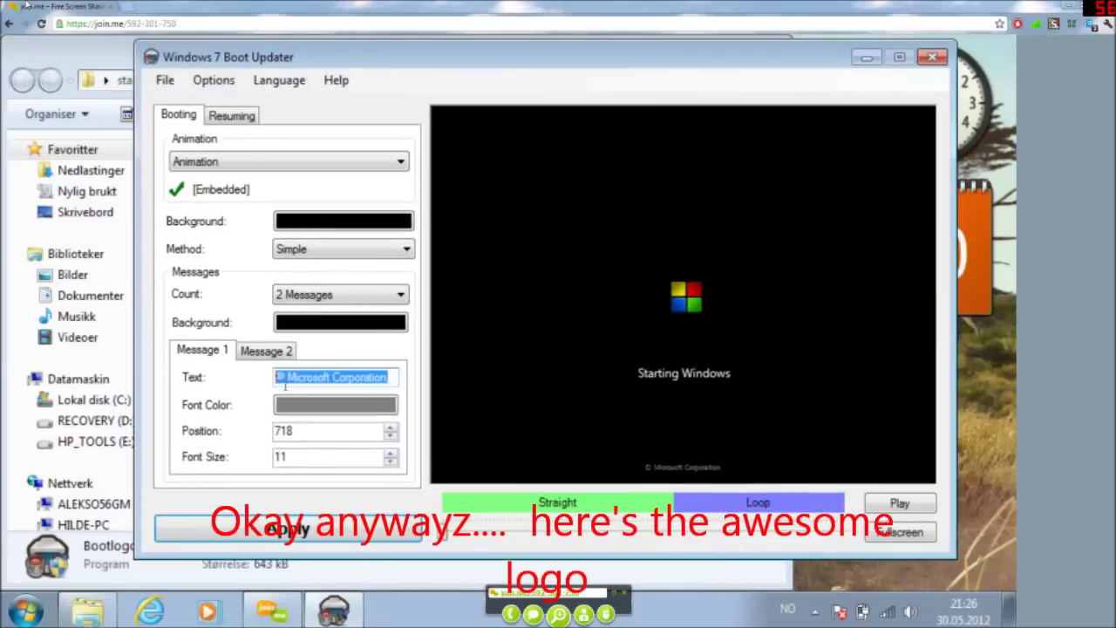
key(BackSpace)
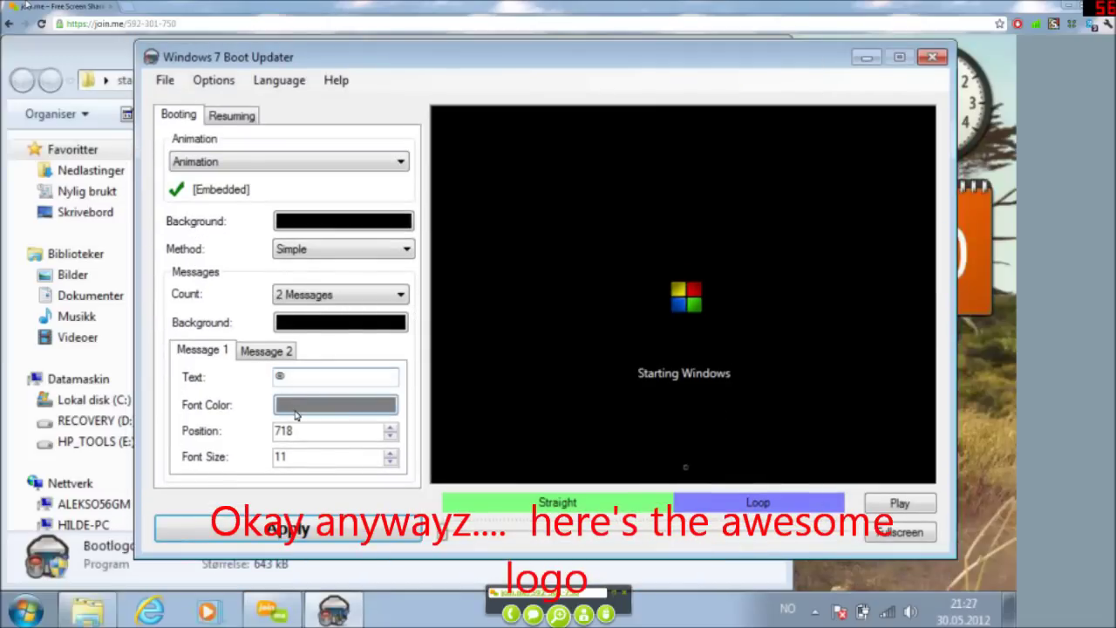
text(aleks)
text(56)
Change the text of Message 2 to "turning tiles" and play the boot animation preview
click(266, 349)
drag(359, 377, 279, 376)
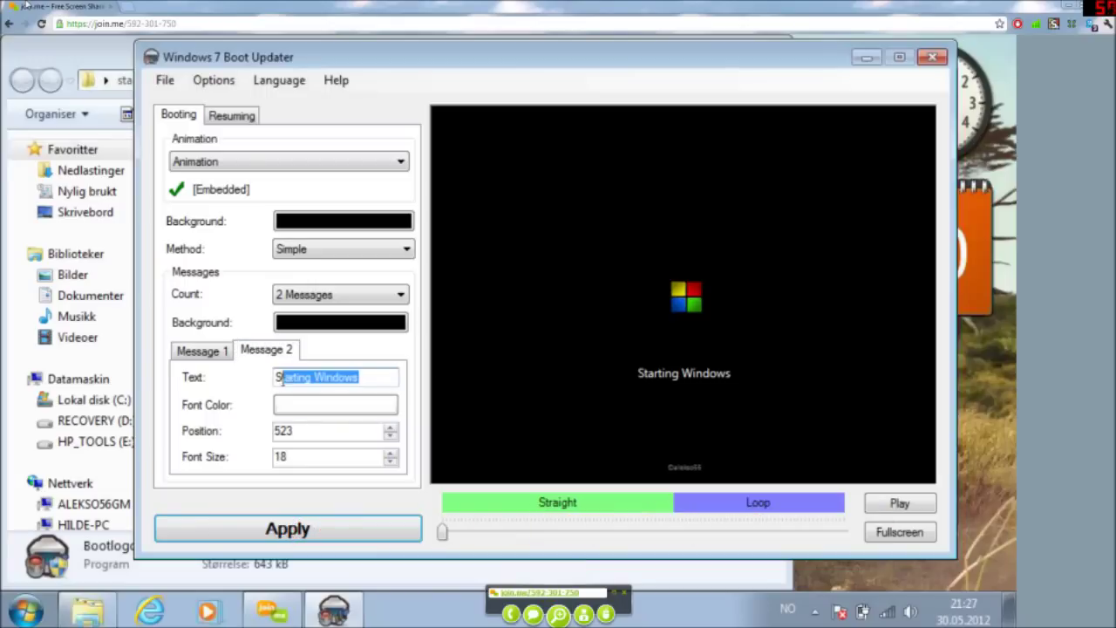
text(turning tiles)
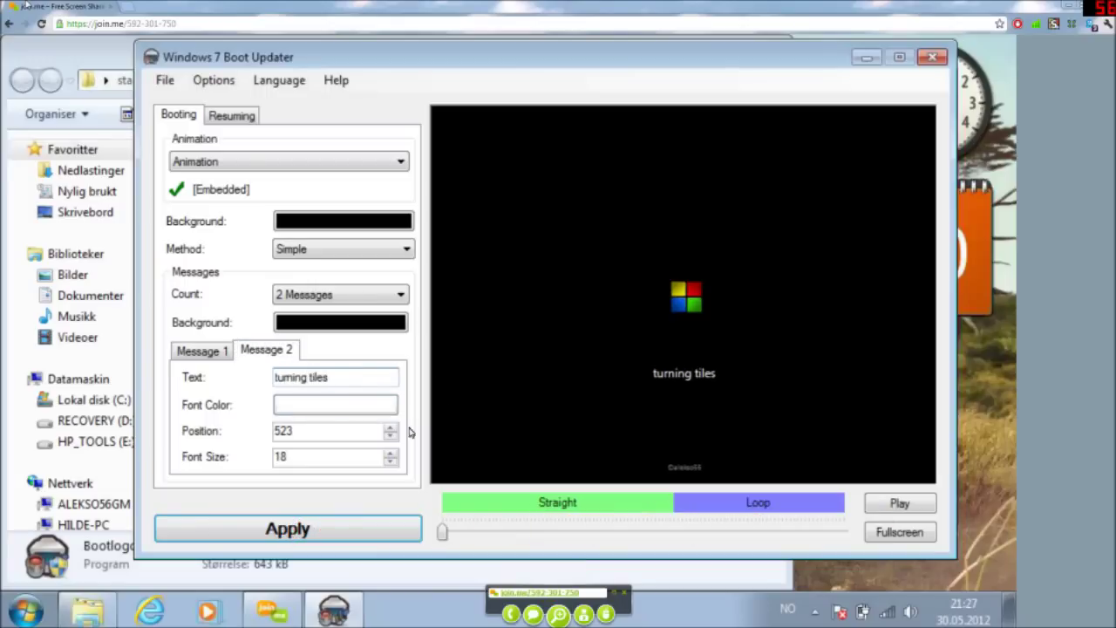
click(898, 503)
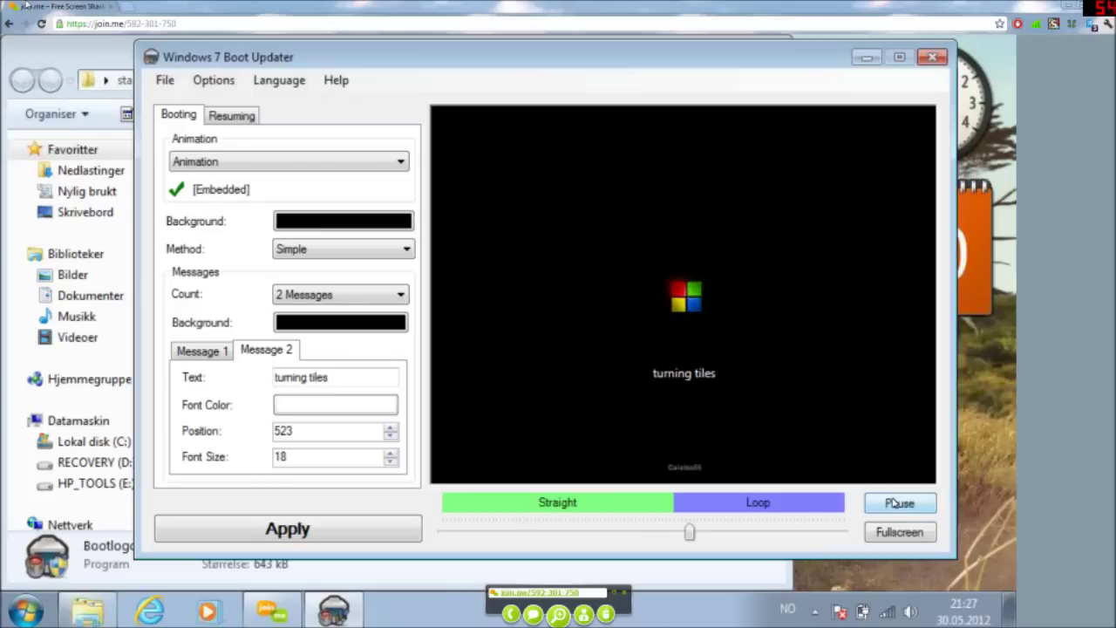
Set the text of Message 2 to "Starting windows"
triple_click(349, 377)
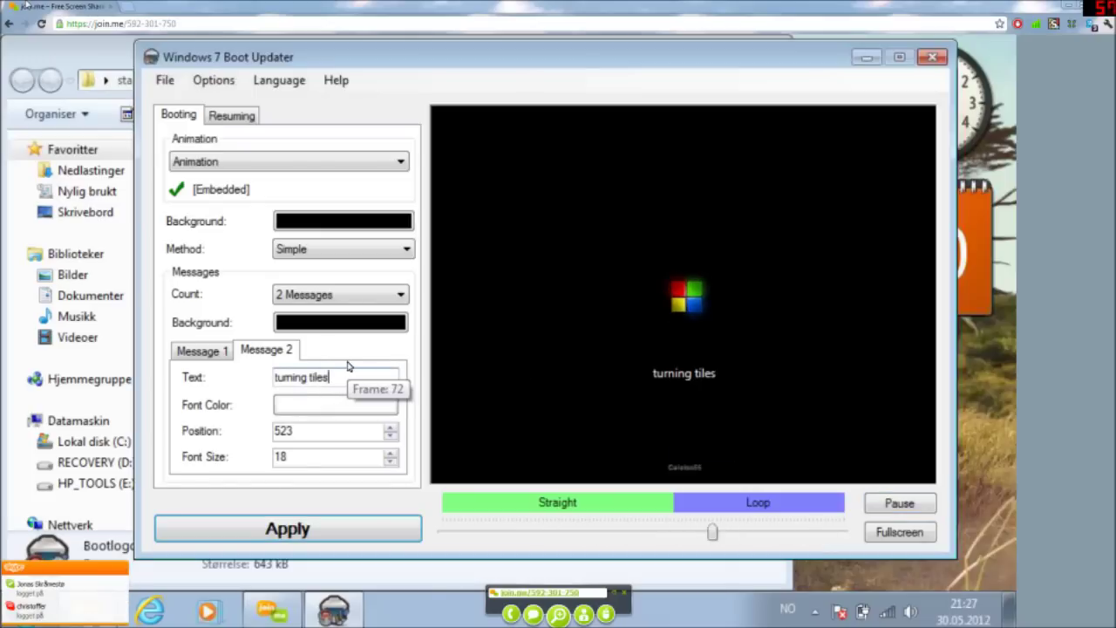
text(W5)
key(BackSpace)
key(BackSpace)
text(sTA)
key(BackSpace)
key(BackSpace)
key(BackSpace)
text(Starting windows)
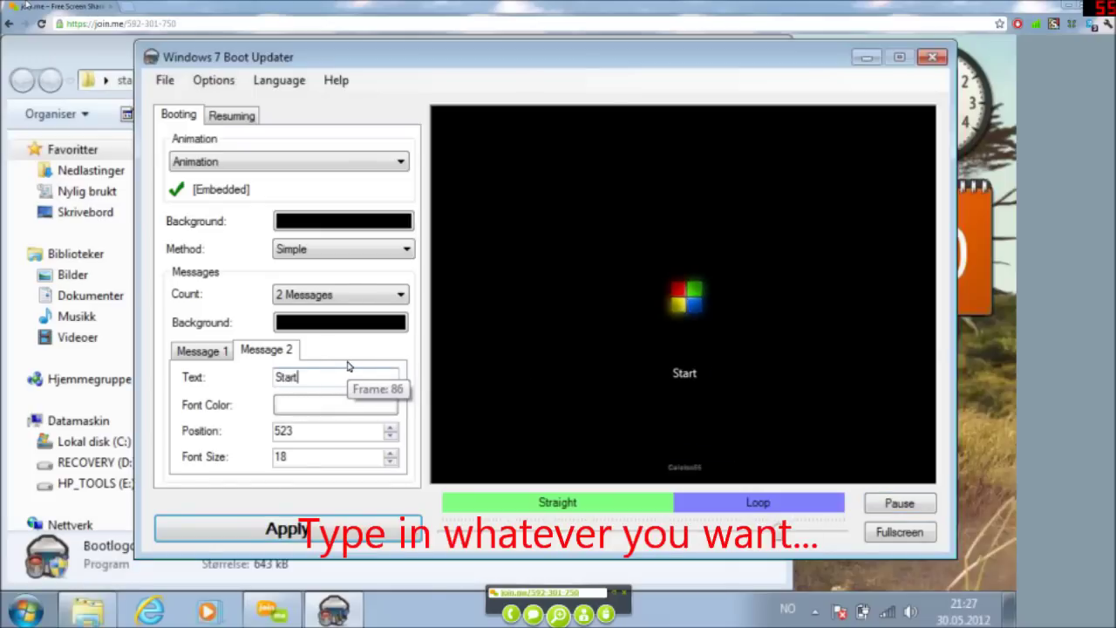
Set the text of Message 1 to "©Microsoft"
click(226, 349)
triple_click(340, 377)
text(©Micro)
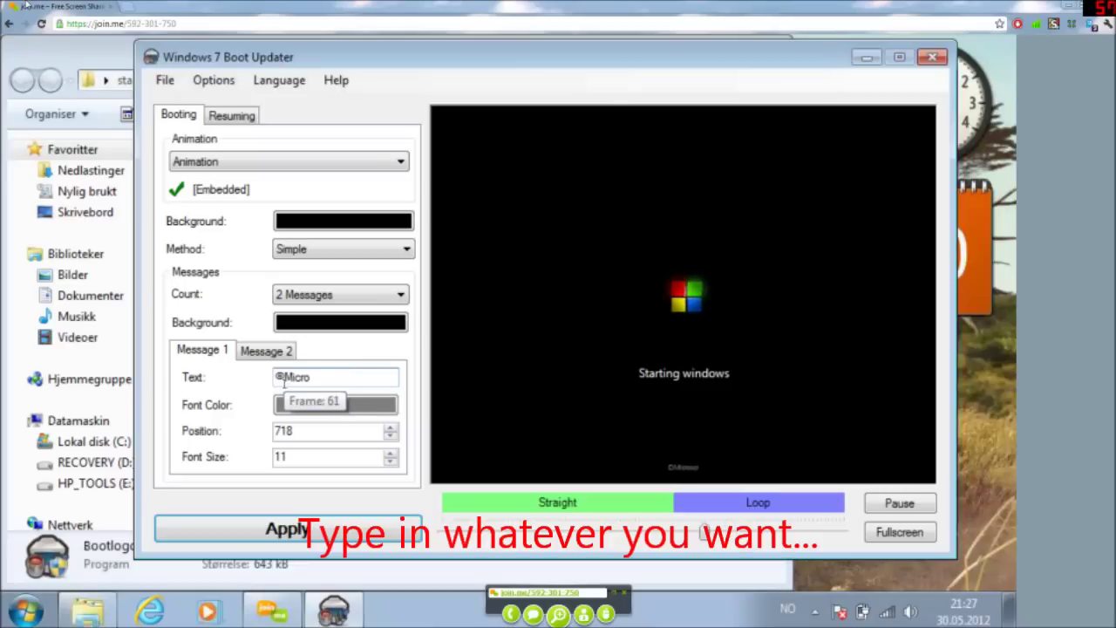
text(soft)
Apply the new boot animation and messages to the system, acknowledge the result and close the boot updater
click(409, 532)
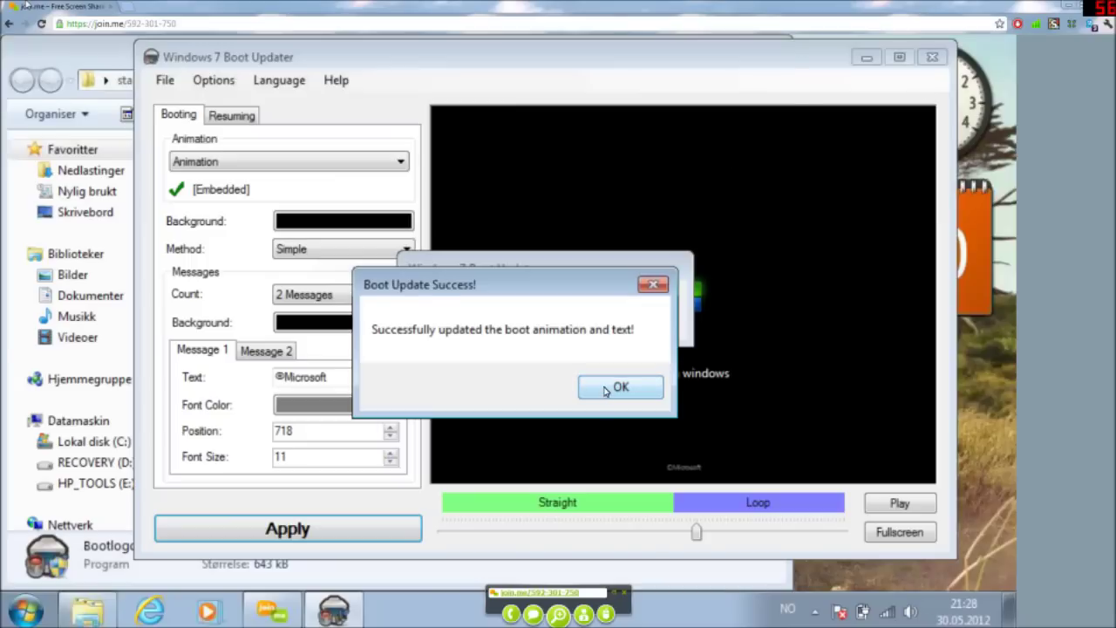
click(614, 387)
click(932, 57)
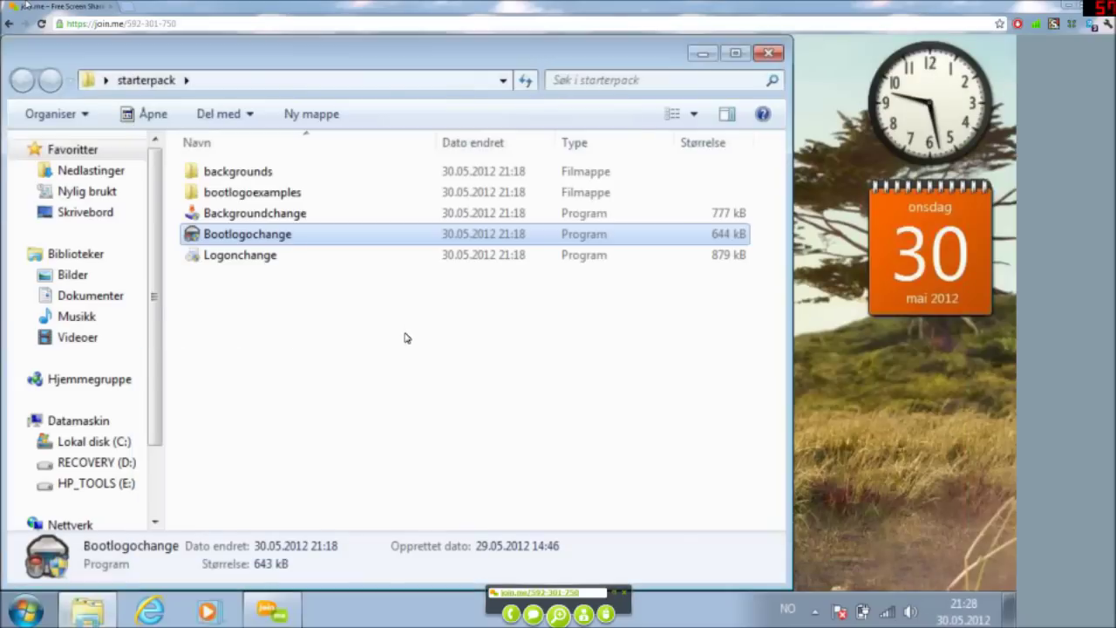
Close the starterpack folder window and move the zipped starterpack archive from the desktop to the recycle bin
click(768, 53)
drag(588, 334, 651, 450)
click(491, 353)
right_click(490, 353)
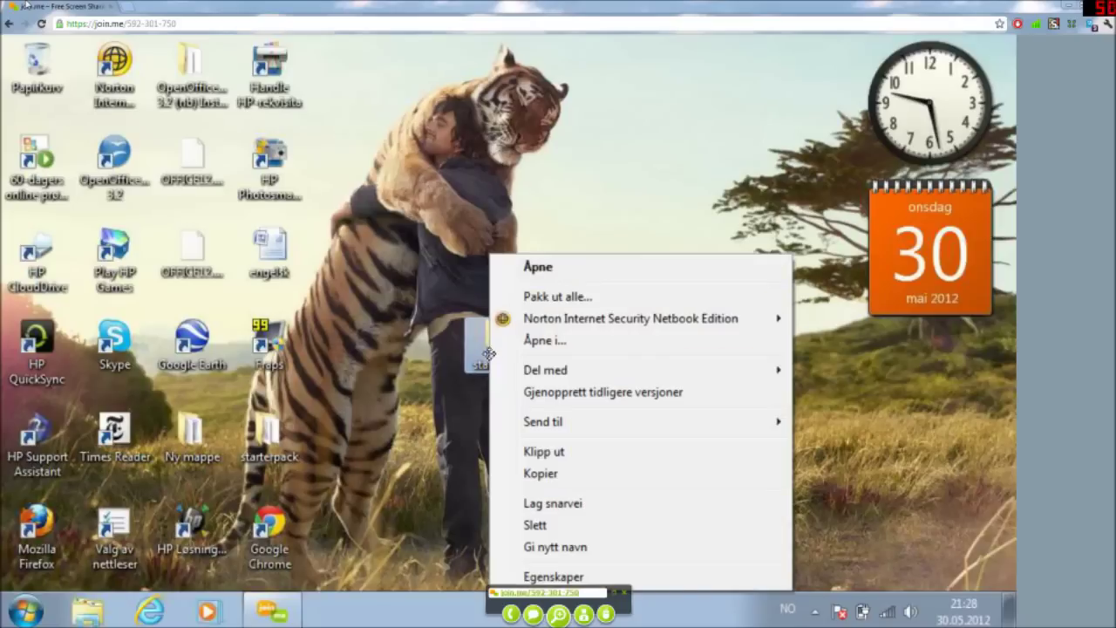
click(530, 525)
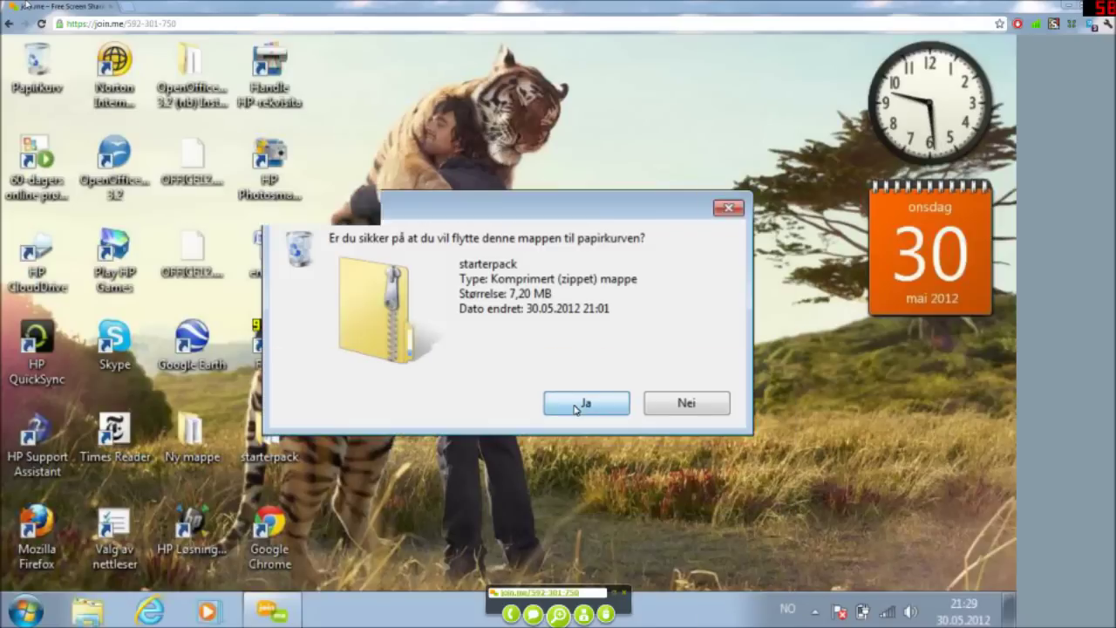
click(583, 405)
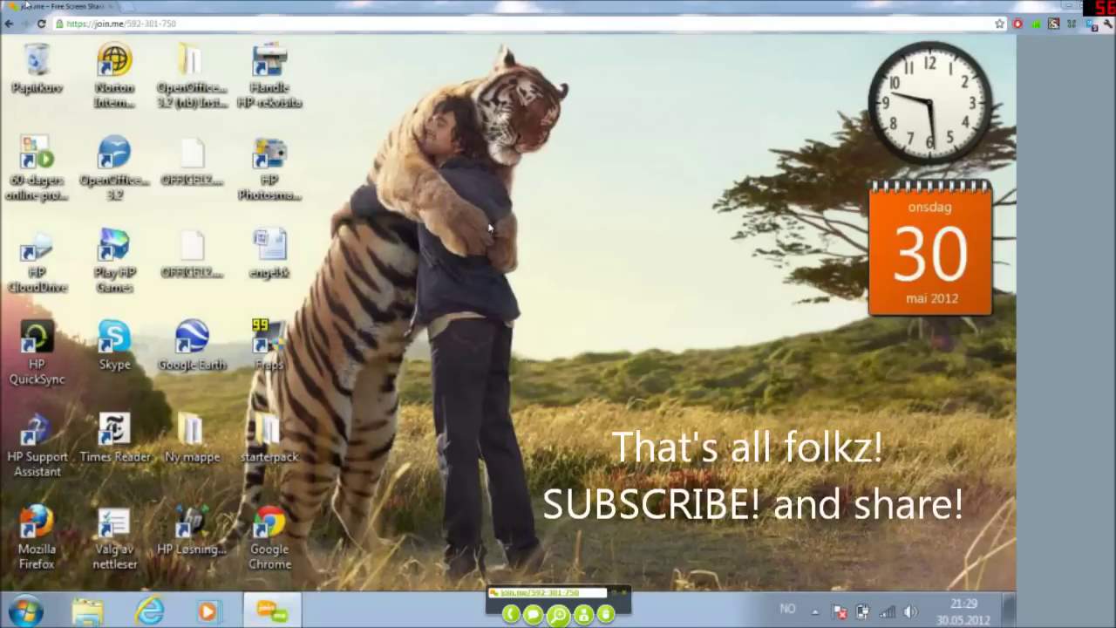